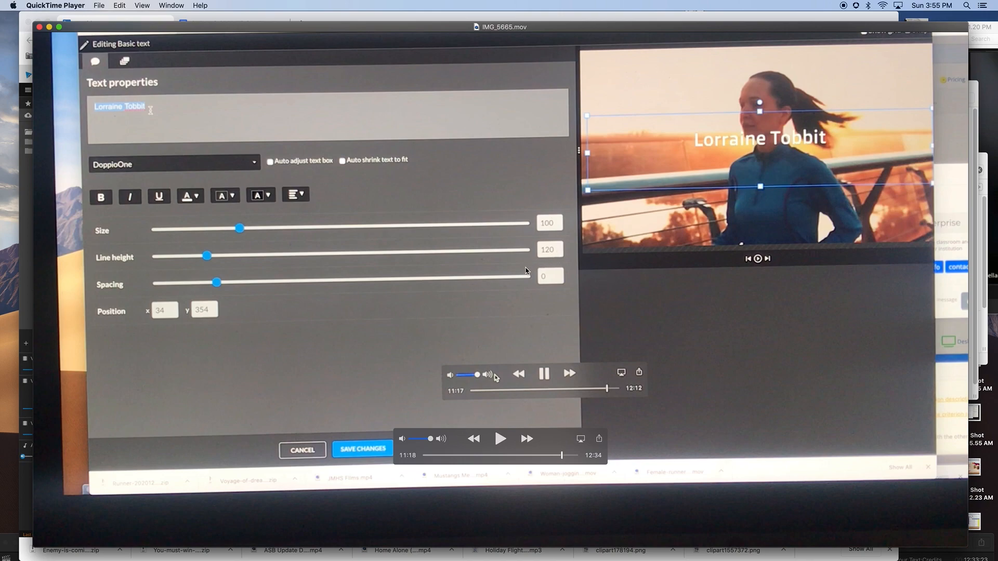
- Play the IMG_5665.mov recording, jump back to near its beginning and pause it at 00:48
left_click(500, 439)
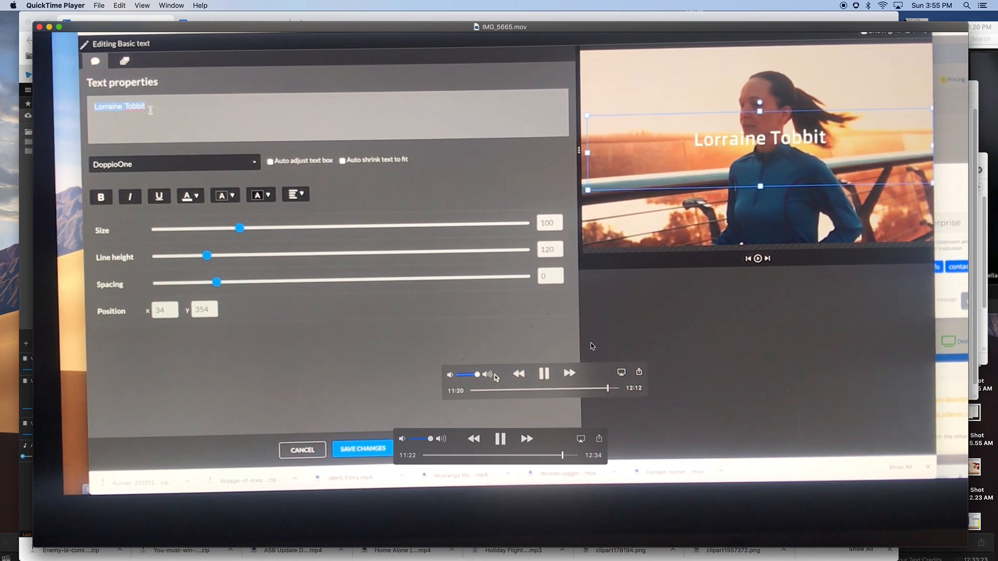
left_click_drag(99, 31, 235, 57)
left_click_drag(601, 485, 536, 487)
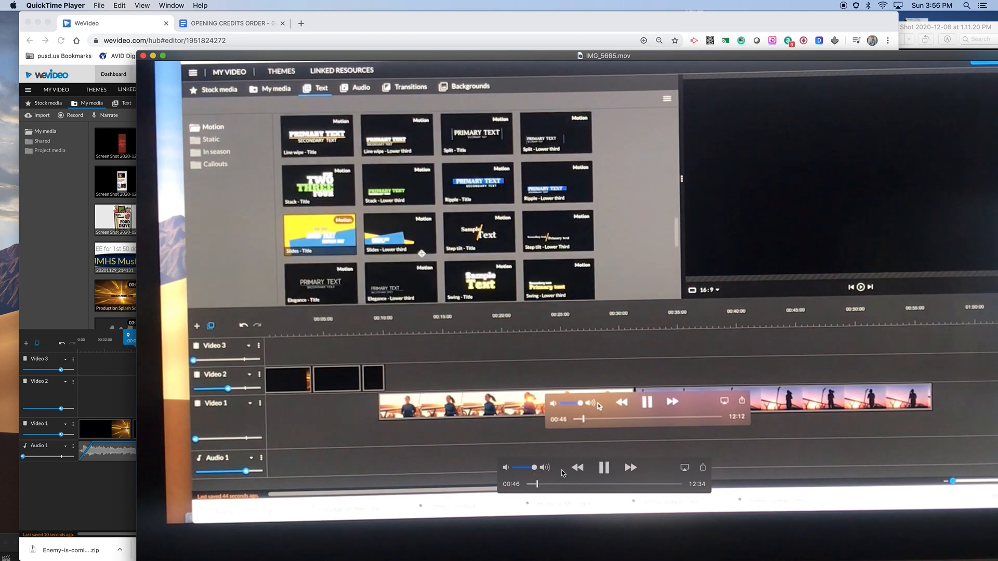
left_click(604, 468)
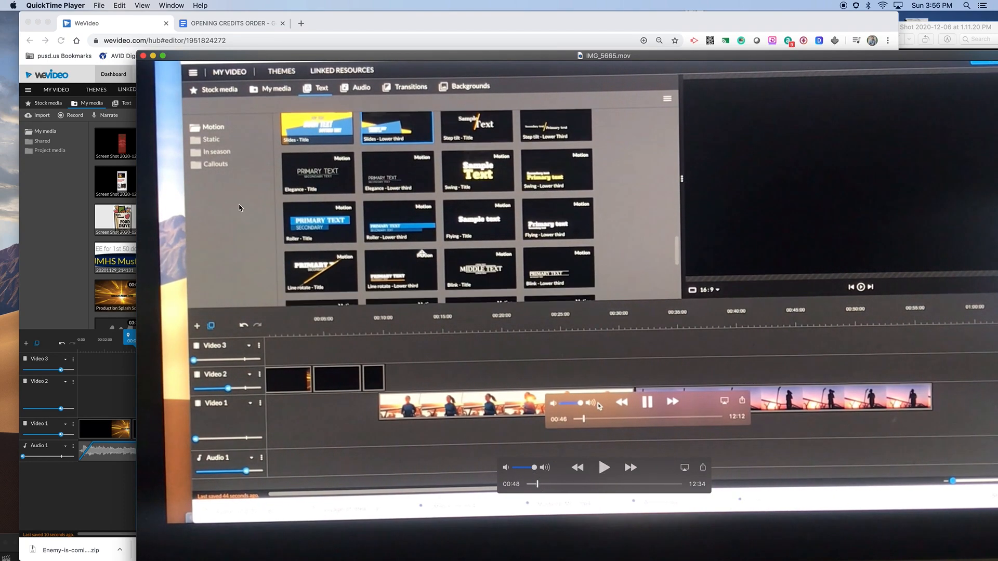
- Move the video player window out of the way, switch to the WeVideo project in Chrome and widen the browser window
left_click_drag(302, 59, 780, 560)
left_click(733, 490)
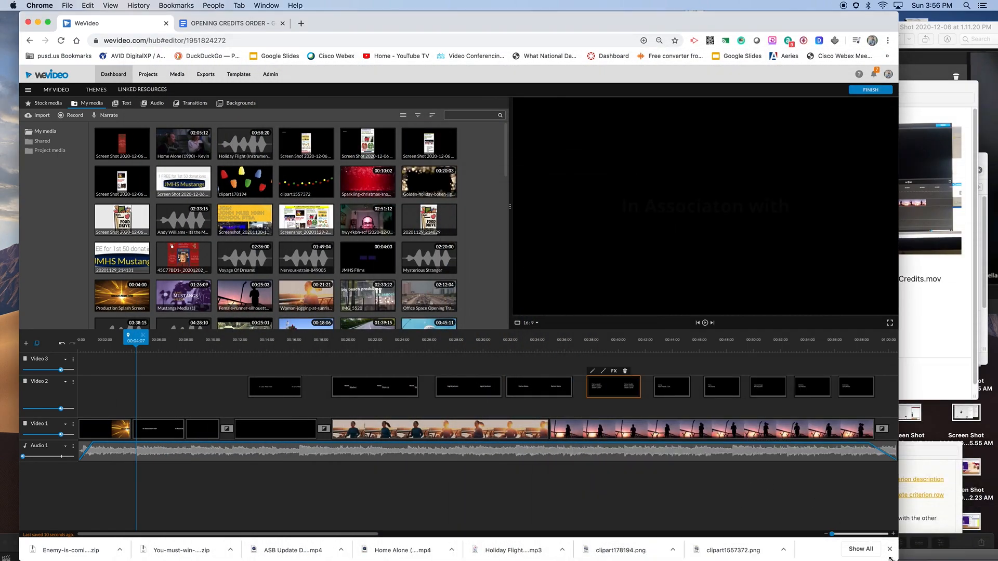
left_click_drag(908, 559, 917, 560)
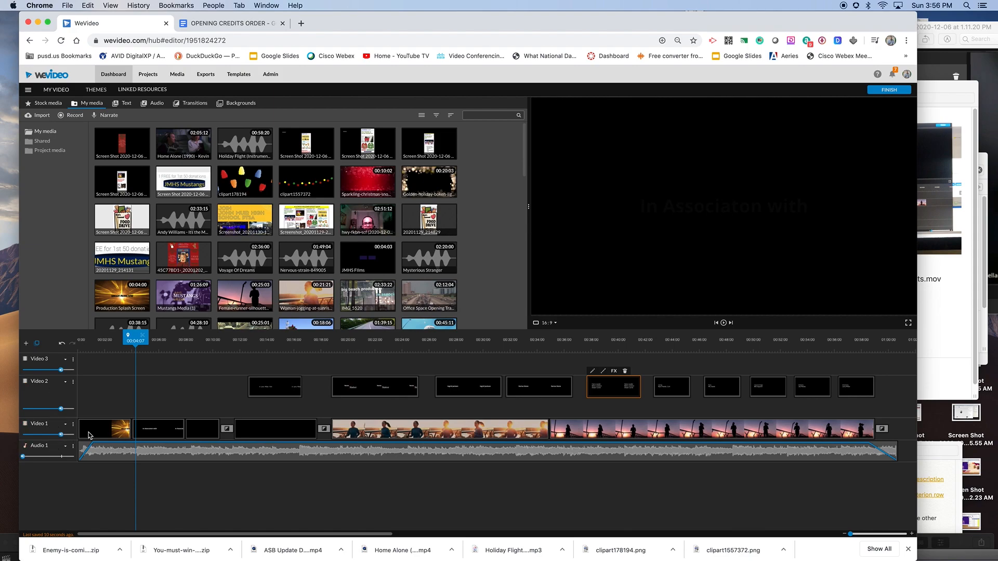
- Review the opening credits on the timeline, from the "In Associaton with" title to the filmmaker title on Video 2
mouse_move(140, 354)
left_mouse_down()
mouse_move(111, 350)
mouse_move(157, 352)
left_mouse_up()
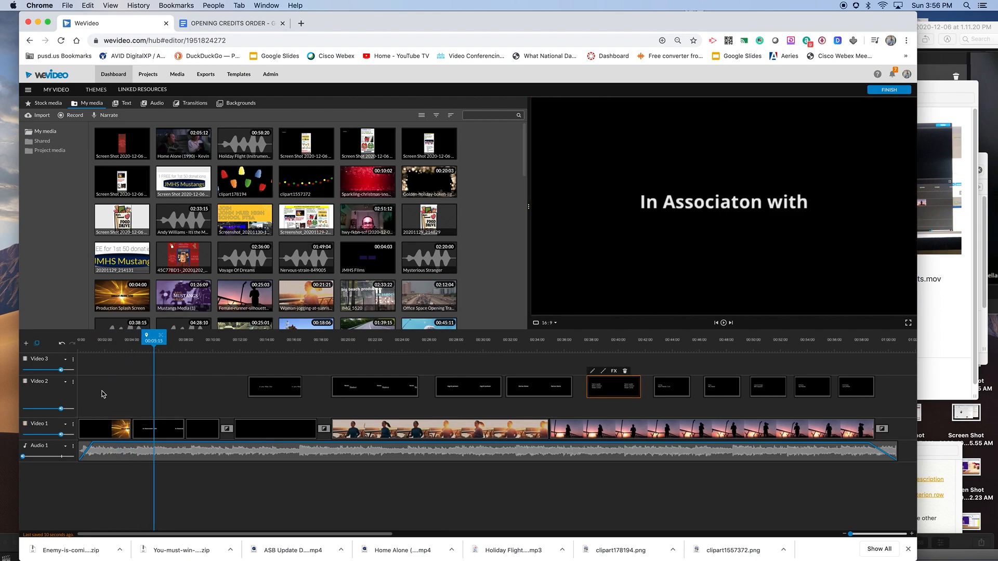
left_click(270, 386)
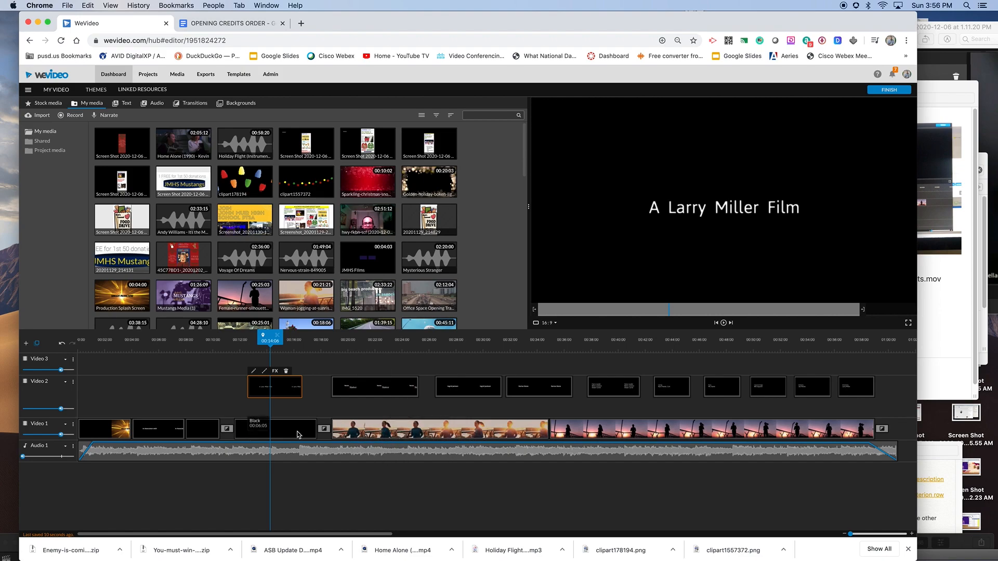
left_click_drag(274, 341, 262, 342)
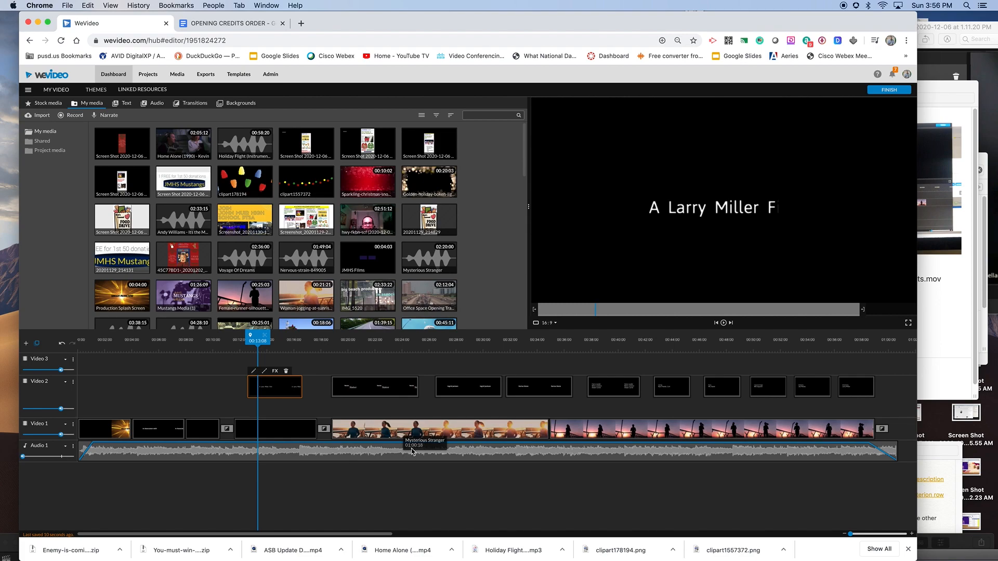
left_click_drag(258, 341, 230, 341)
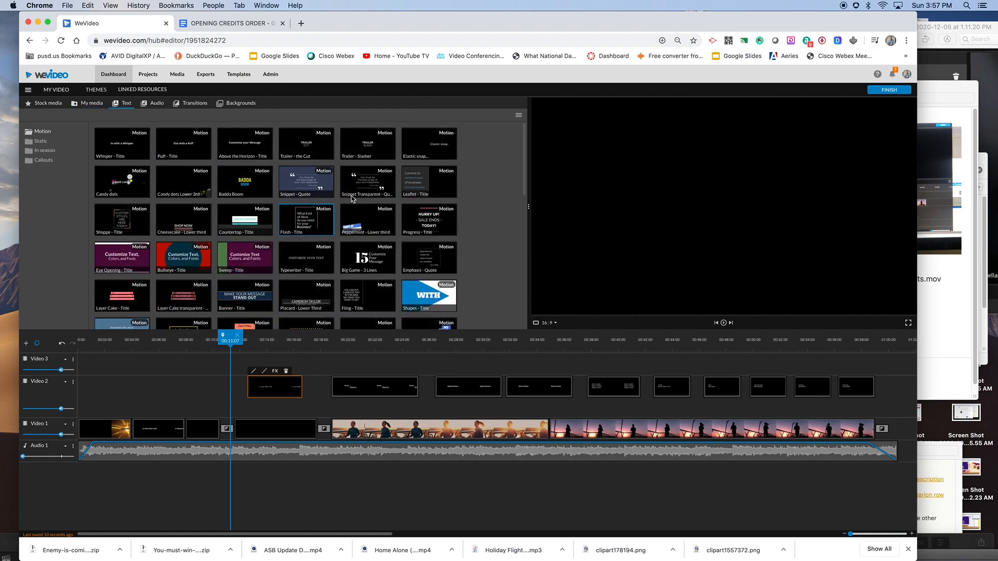
- Browse the motion title templates in the text library and preview the "Marquee - Lower third" title
left_click(367, 223)
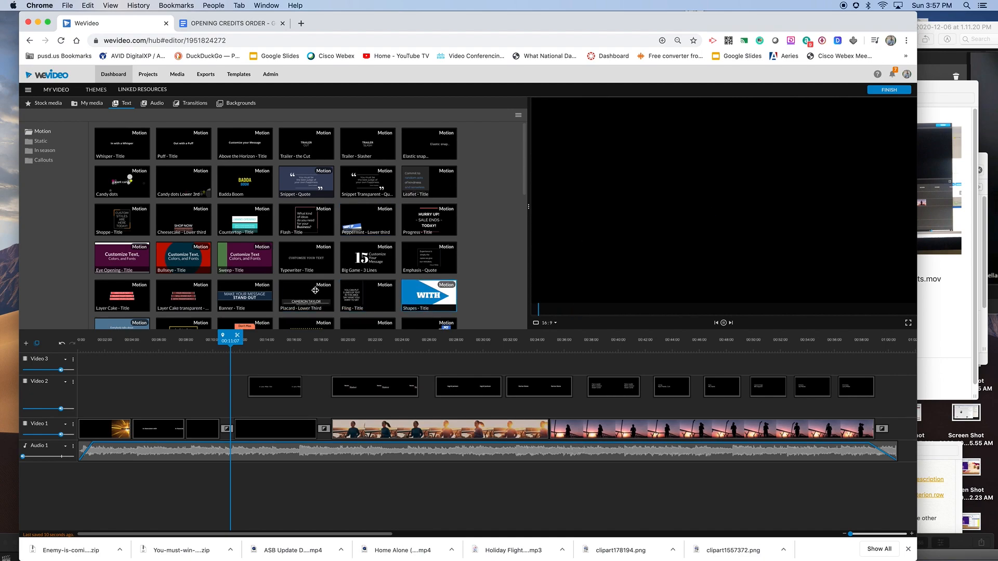
scroll(335, 290, "down", 2)
left_click(364, 289)
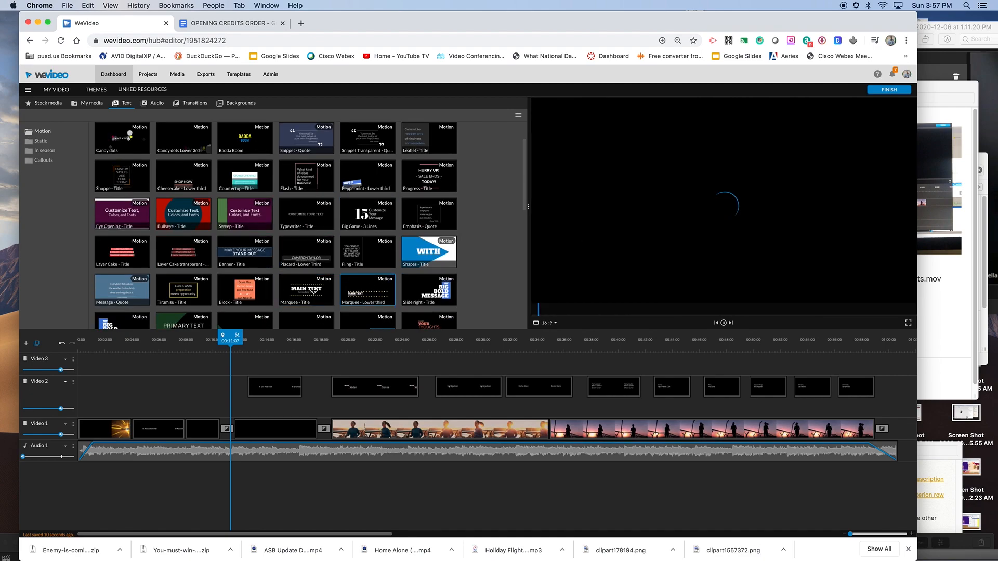
scroll(264, 287, "down", 1)
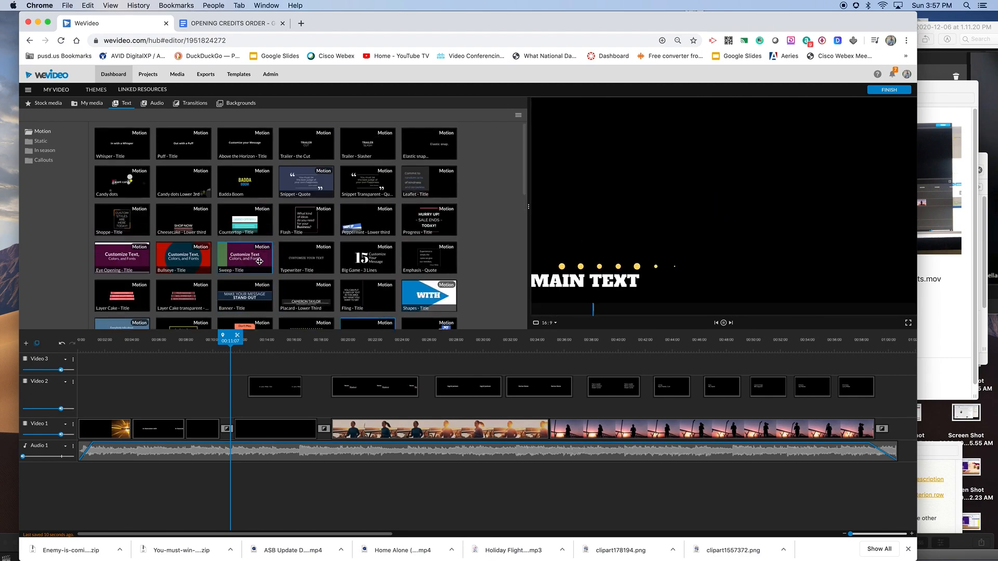
scroll(291, 265, "down", 3)
left_click_drag(526, 226, 517, 159)
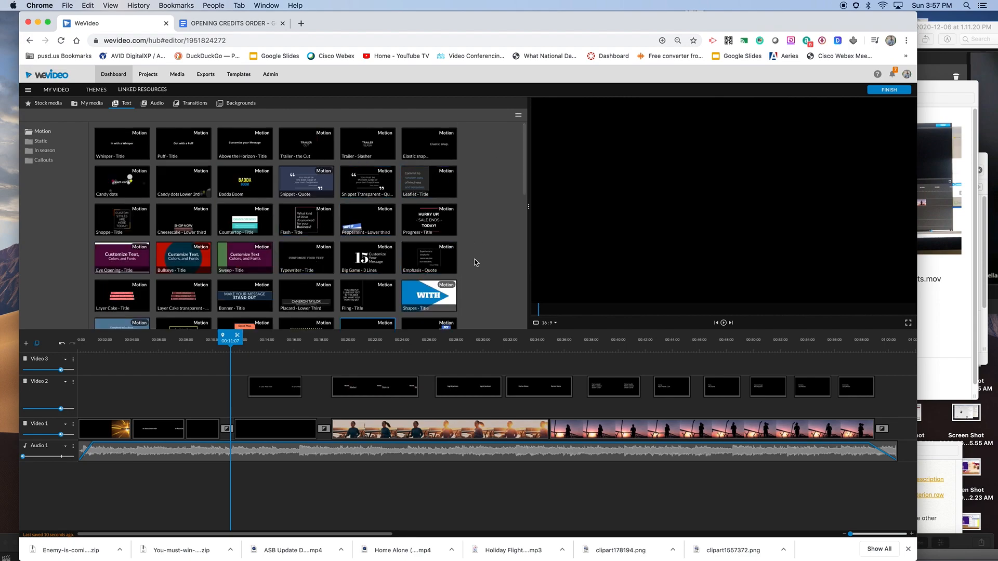
mouse_move(522, 188)
left_mouse_down()
mouse_move(525, 200)
mouse_move(521, 174)
left_mouse_up()
- Move the existing filmmaker title up to Video 3 and place a static Basic text clip on Video 2 at about 00:09:19
left_click(44, 142)
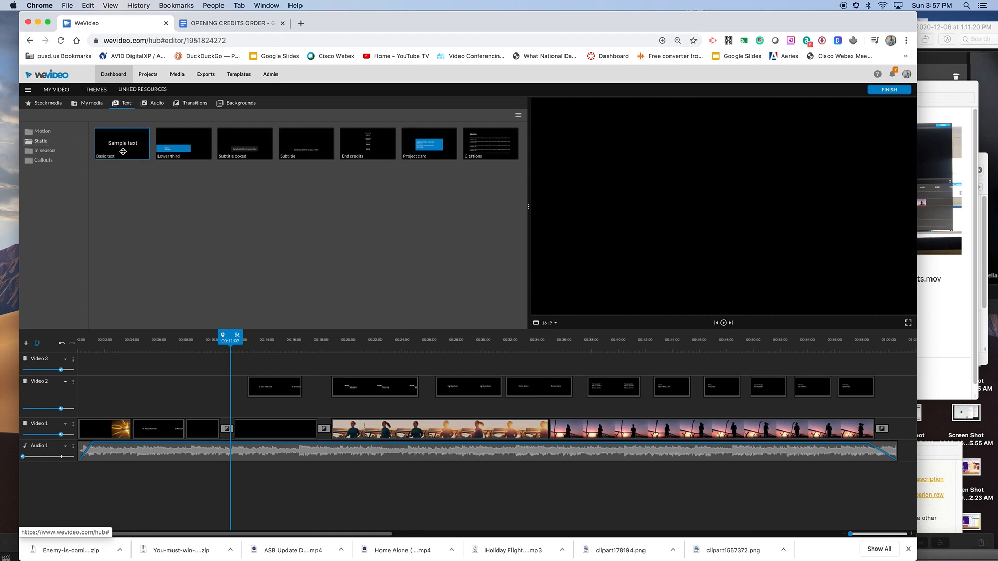
left_click(125, 149)
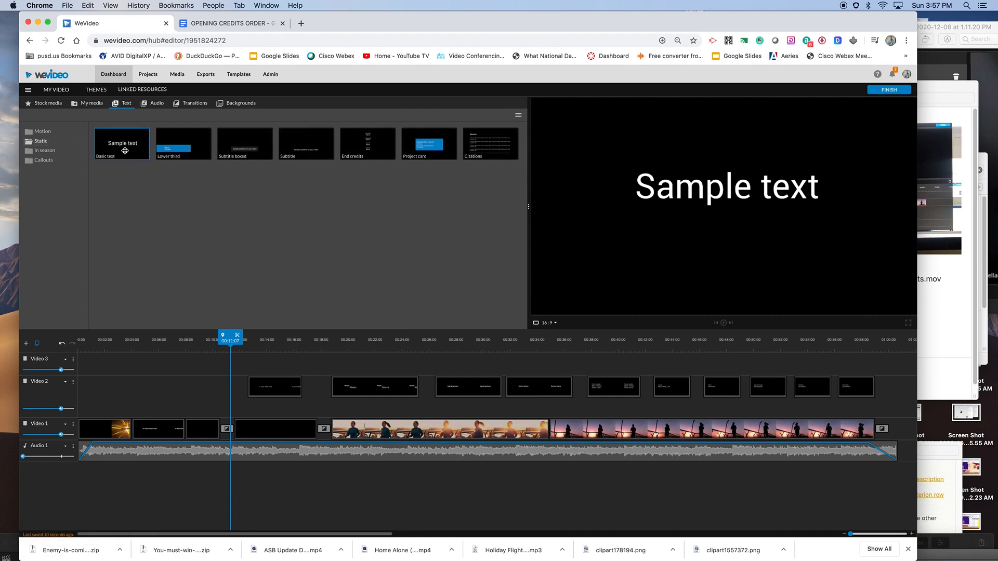
left_click_drag(126, 144, 141, 387)
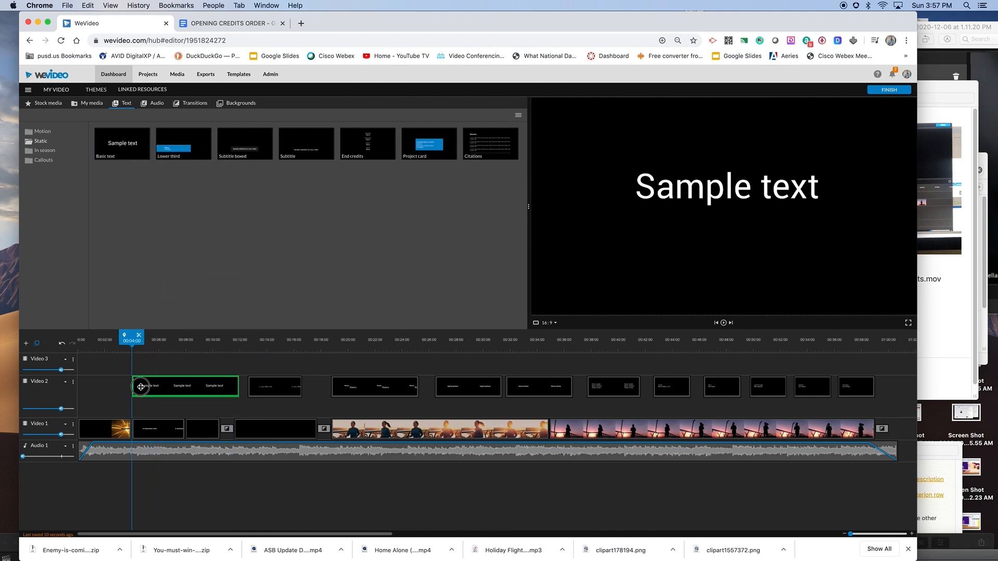
left_click_drag(270, 386, 368, 358)
left_click_drag(218, 388, 273, 385)
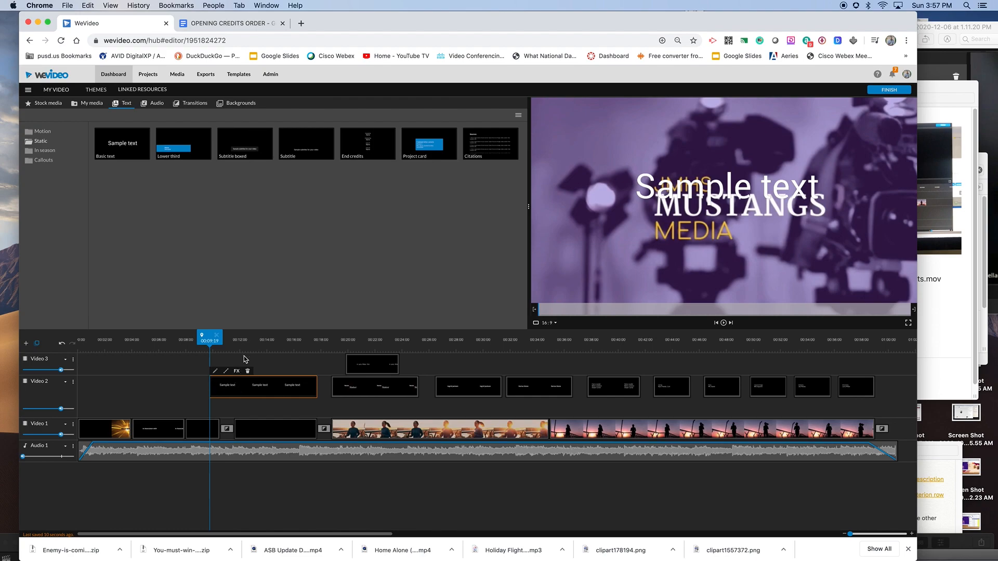
- Trim the start of the Basic text clip to about 00:11:14 so it lines up with the black clip on Video 1
left_click_drag(211, 342, 241, 341)
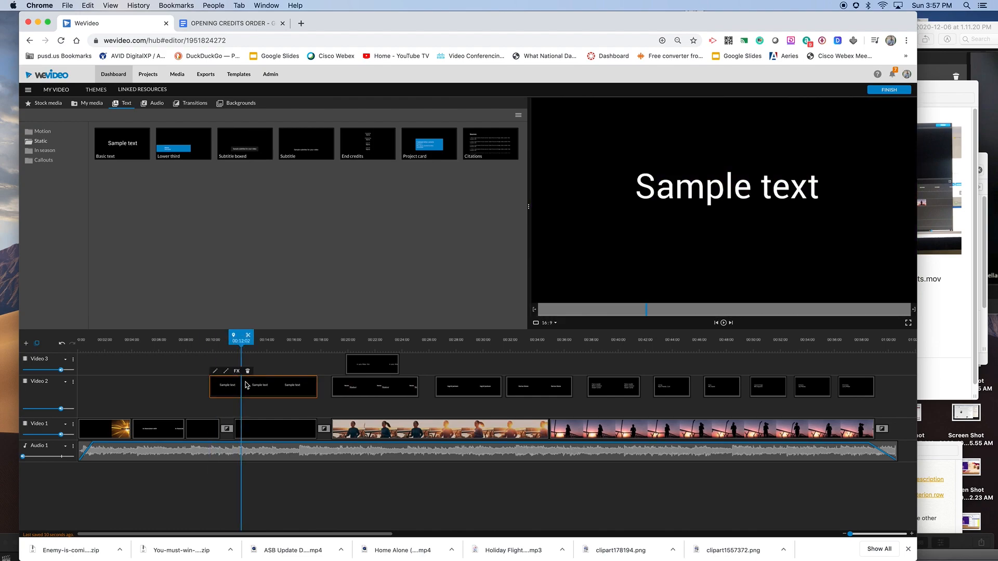
left_click(212, 388)
left_click_drag(211, 388, 234, 387)
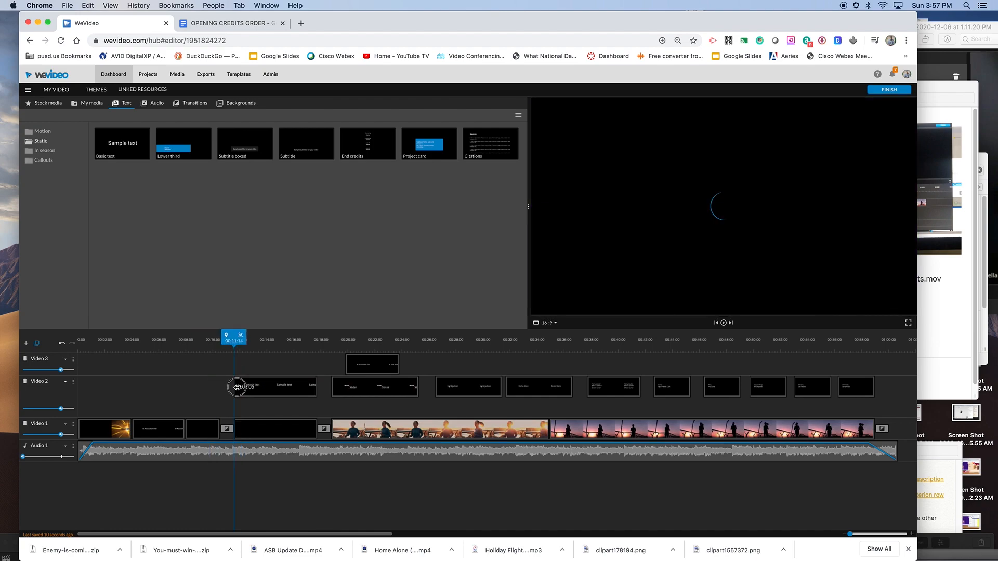
left_click_drag(234, 341, 228, 340)
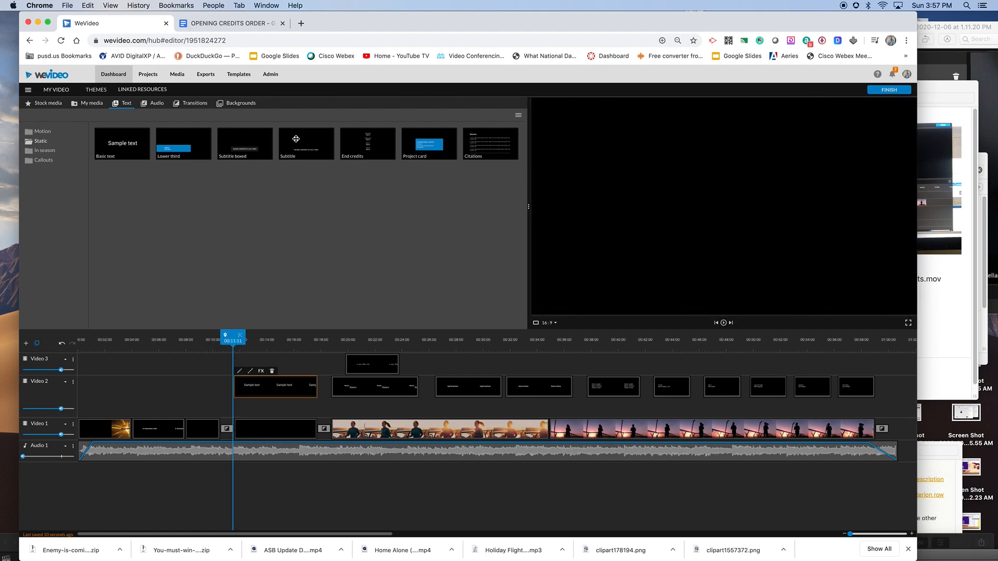
- Check the OPENING CREDITS ORDER document for the first three credits, from production company to filmmaker film
left_click(252, 25)
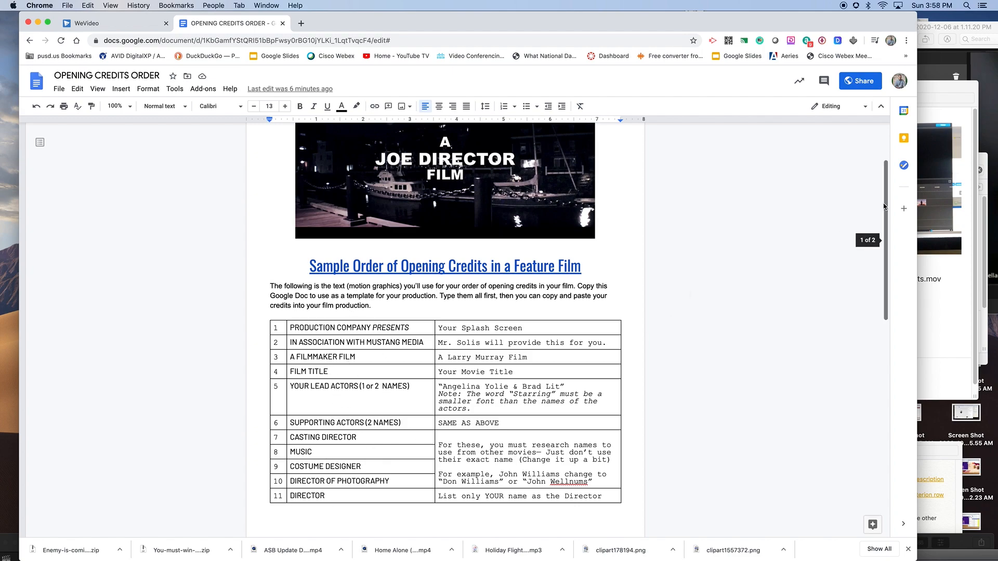
scroll(887, 202, "down", 1)
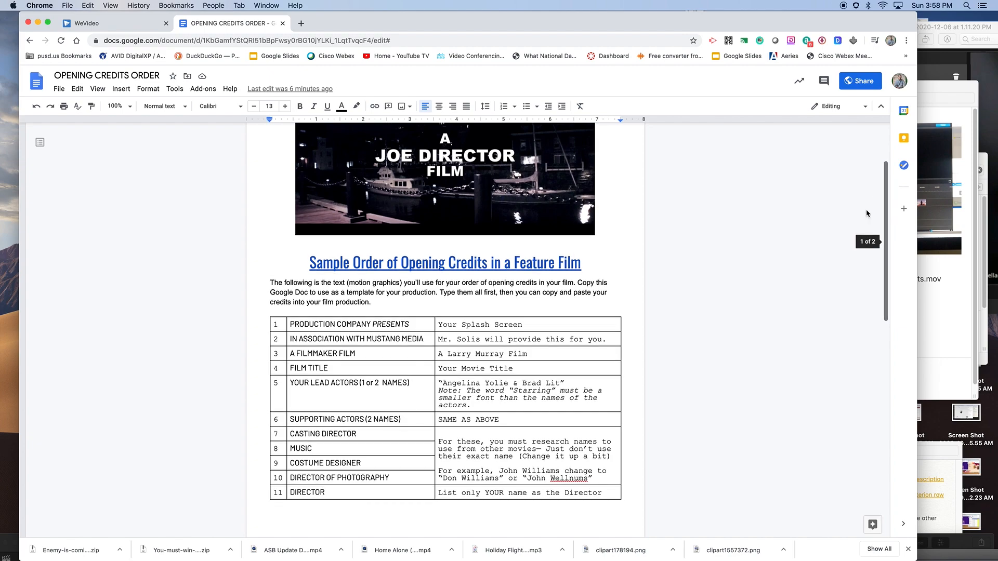
left_click(339, 323)
triple_click(499, 325)
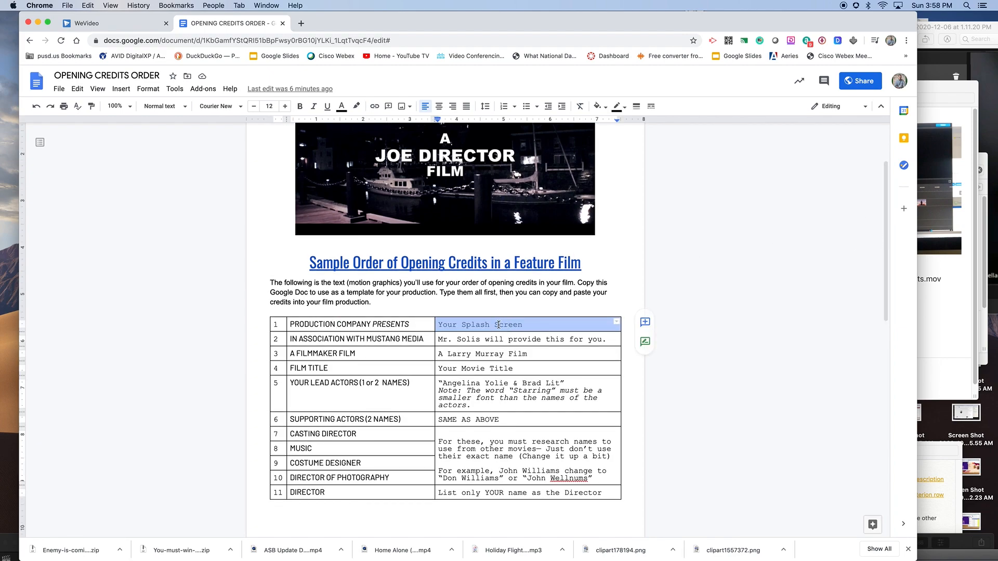
triple_click(474, 341)
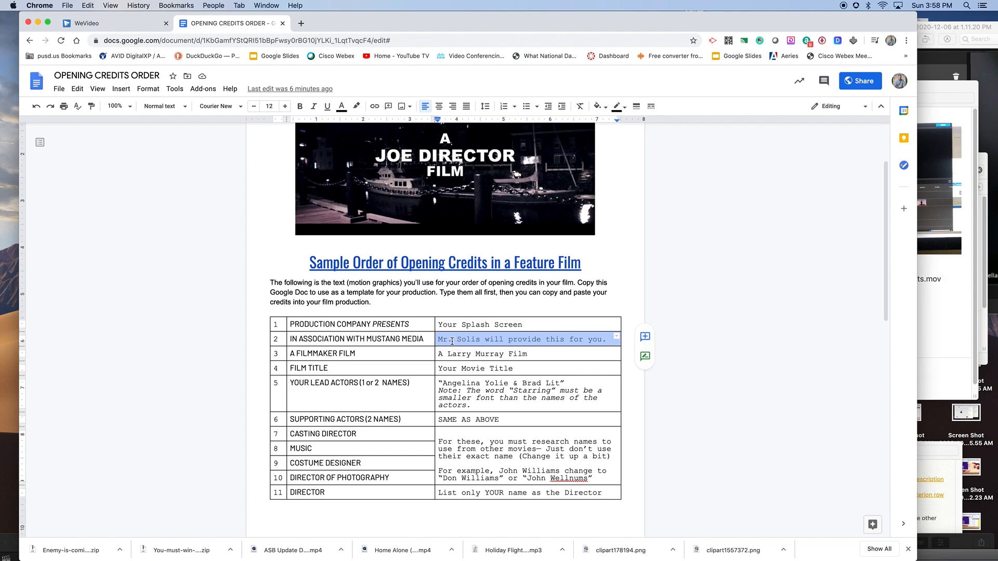
left_click(320, 356)
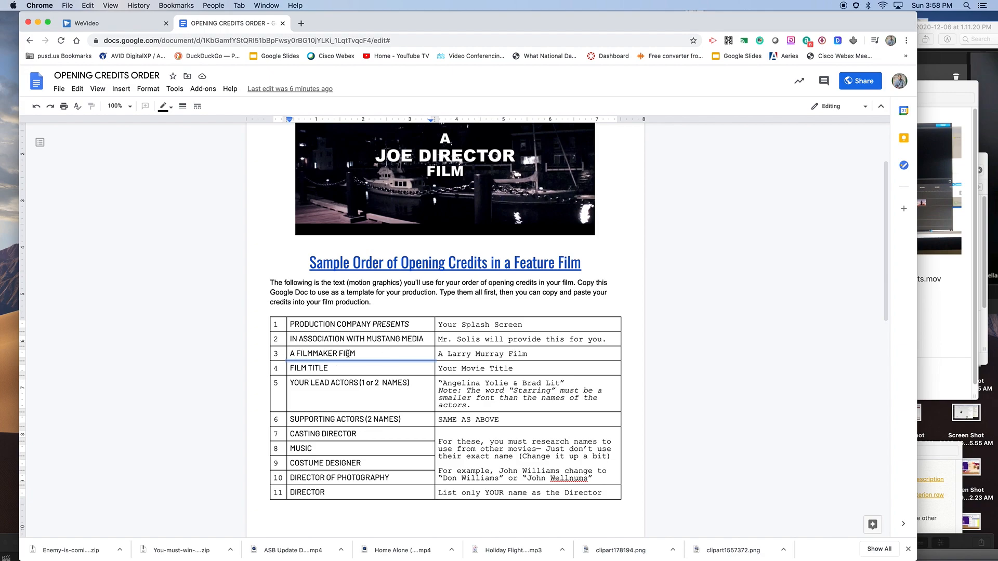
- Return to the WeVideo project, inspect the black clip beneath the new text and preview the Black solid background
left_click(137, 26)
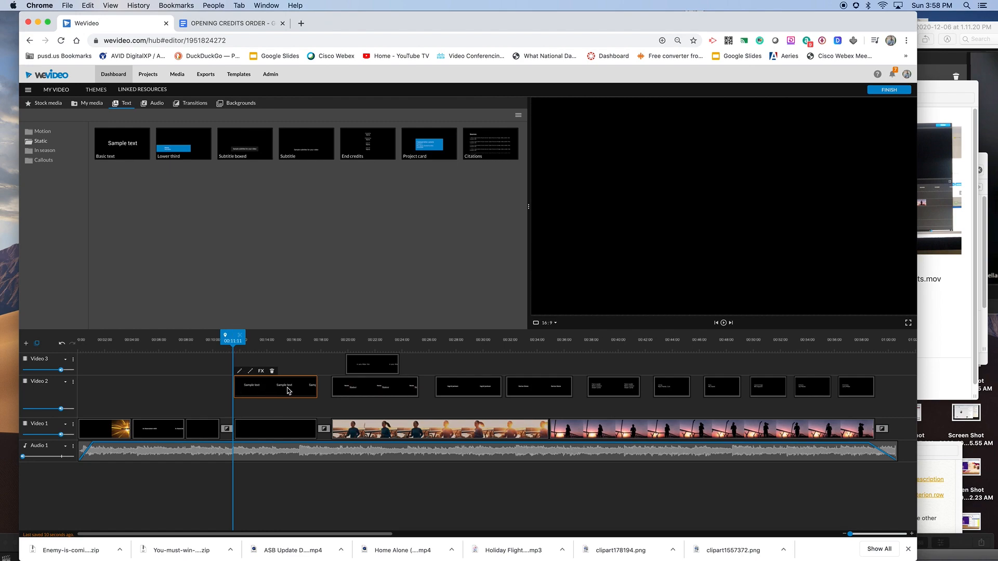
mouse_move(233, 346)
left_mouse_down()
mouse_move(298, 346)
mouse_move(236, 354)
left_mouse_up()
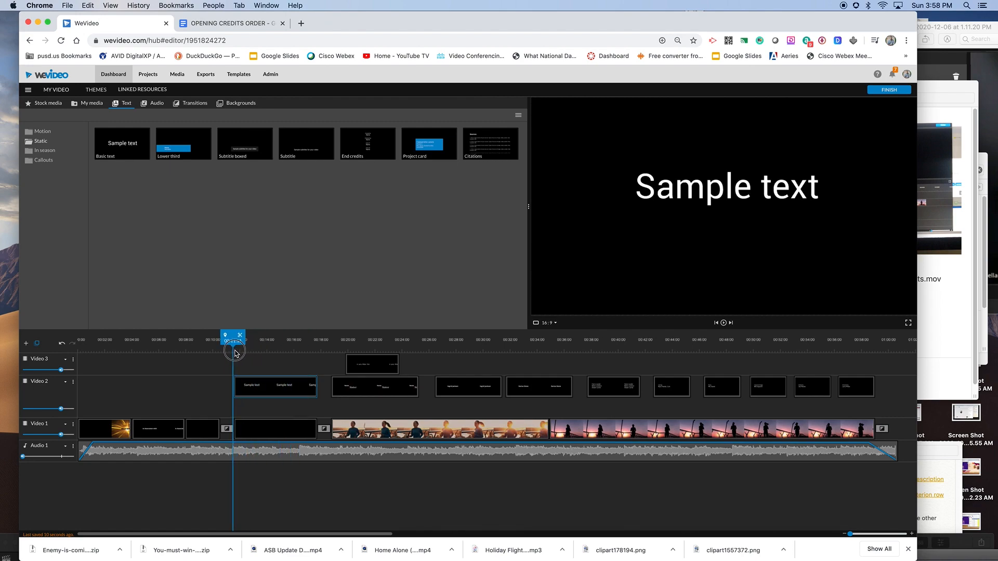
left_click(259, 430)
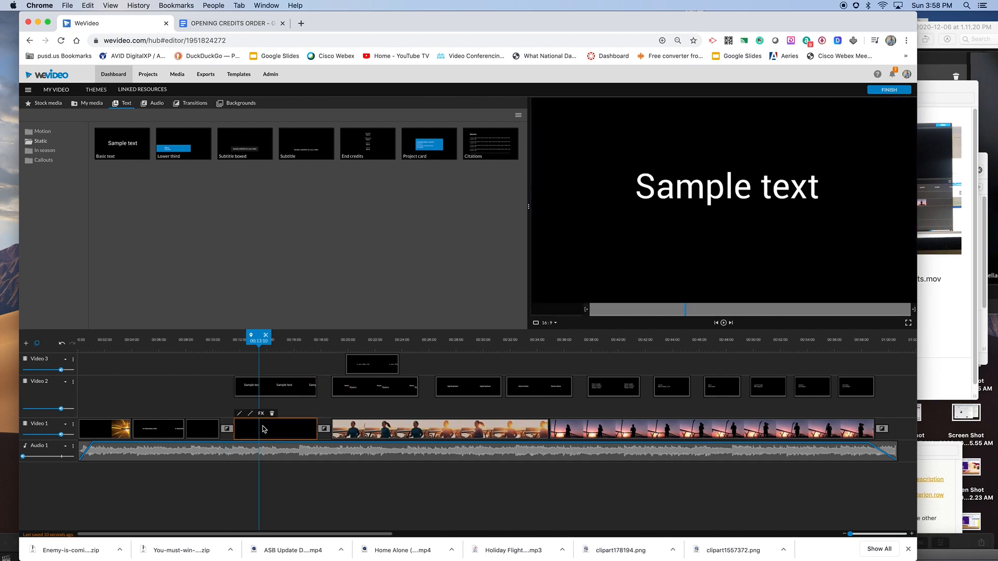
left_click(240, 104)
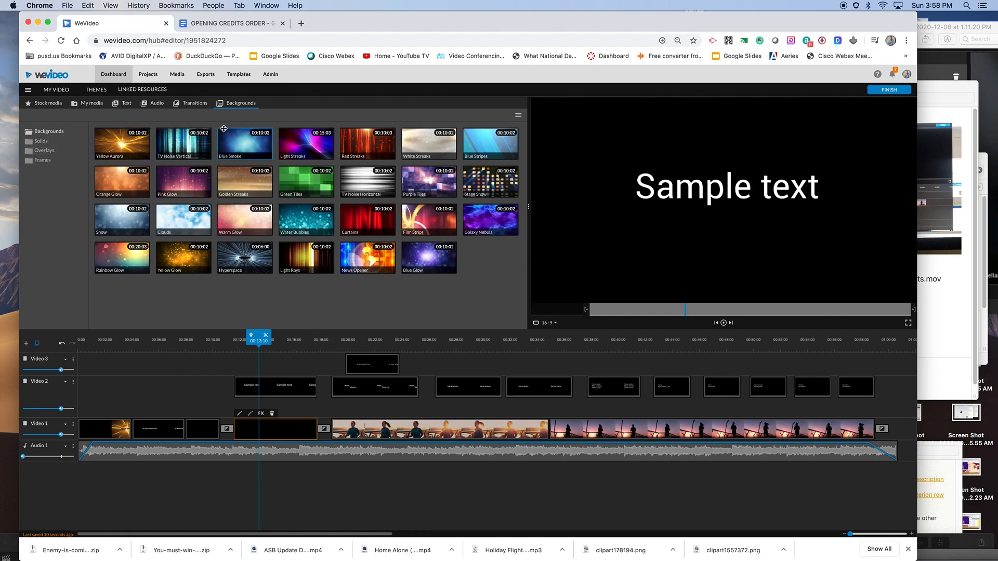
left_click(46, 144)
left_click(123, 144)
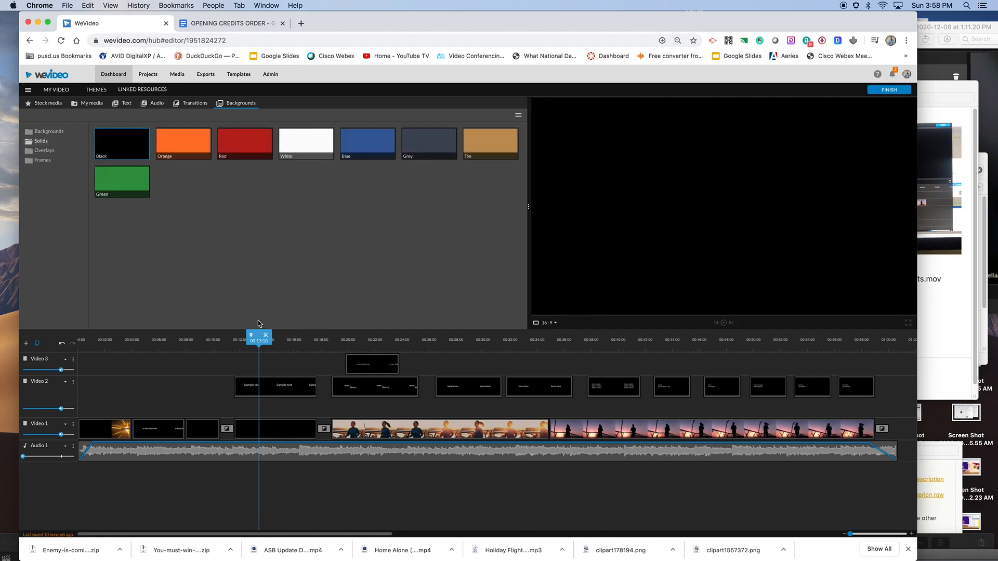
- Open the new Basic text clip on Video 2 for editing and replace its sample text with "A Larry David"
left_click(126, 104)
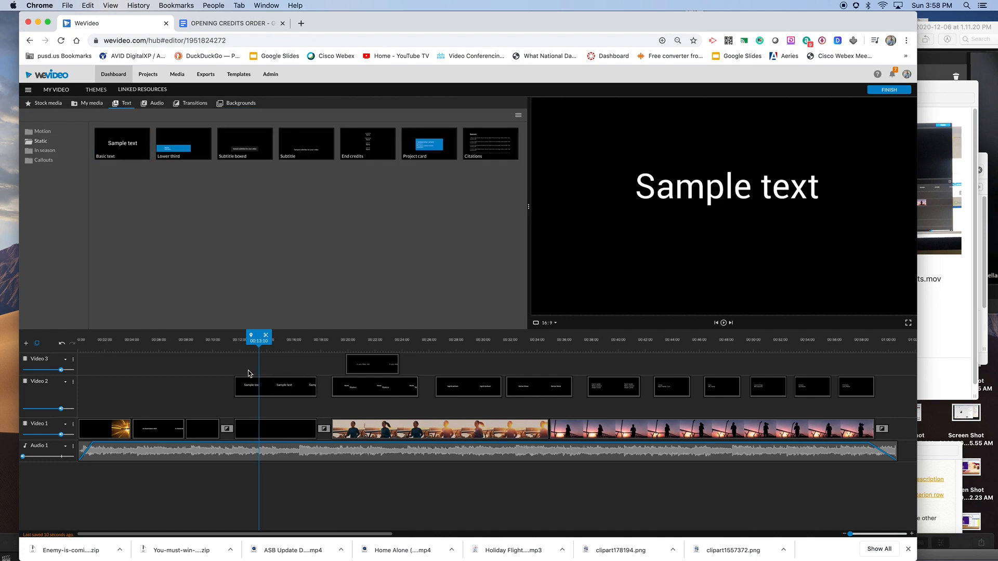
left_click(258, 384)
double_click(259, 385)
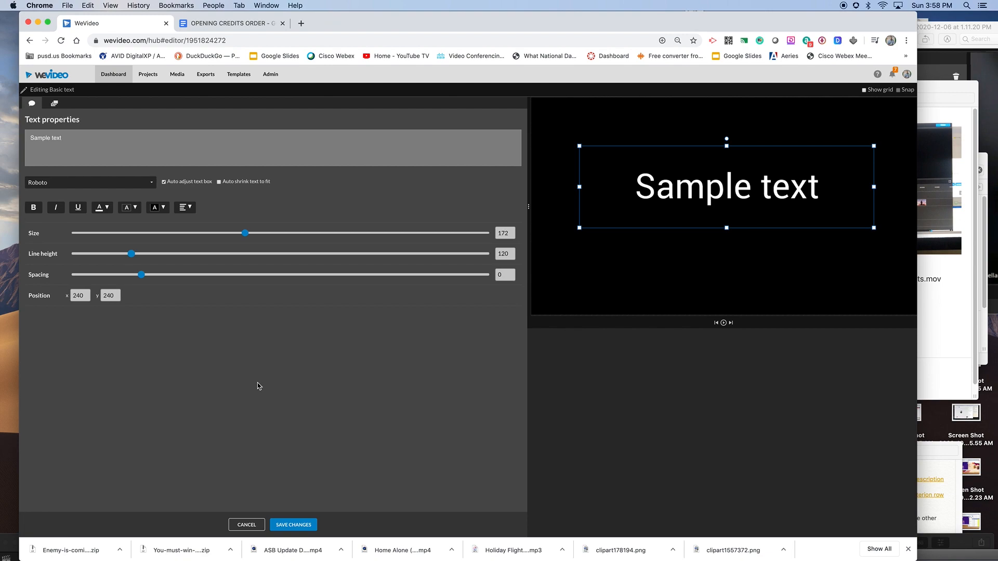
left_click(184, 207)
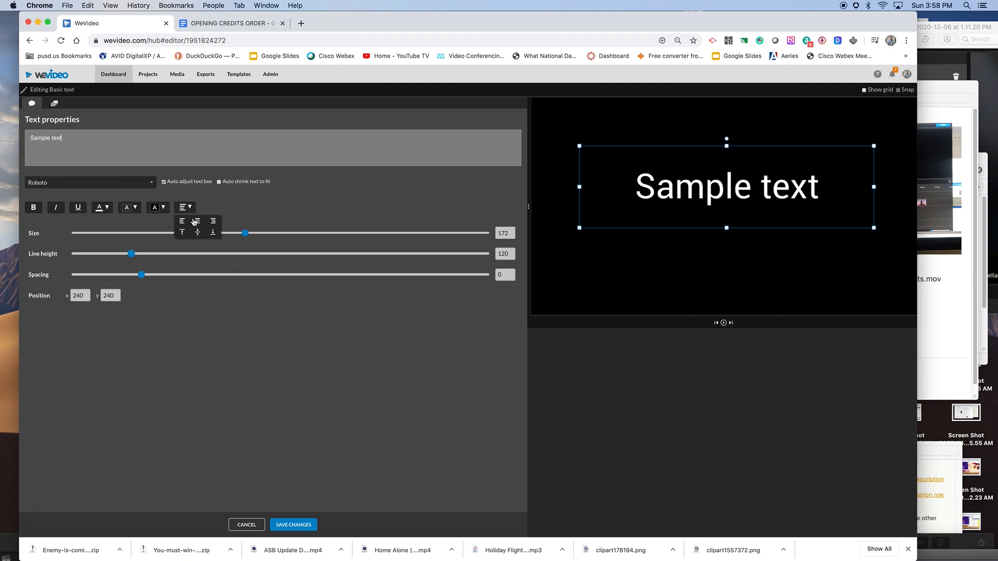
triple_click(64, 141)
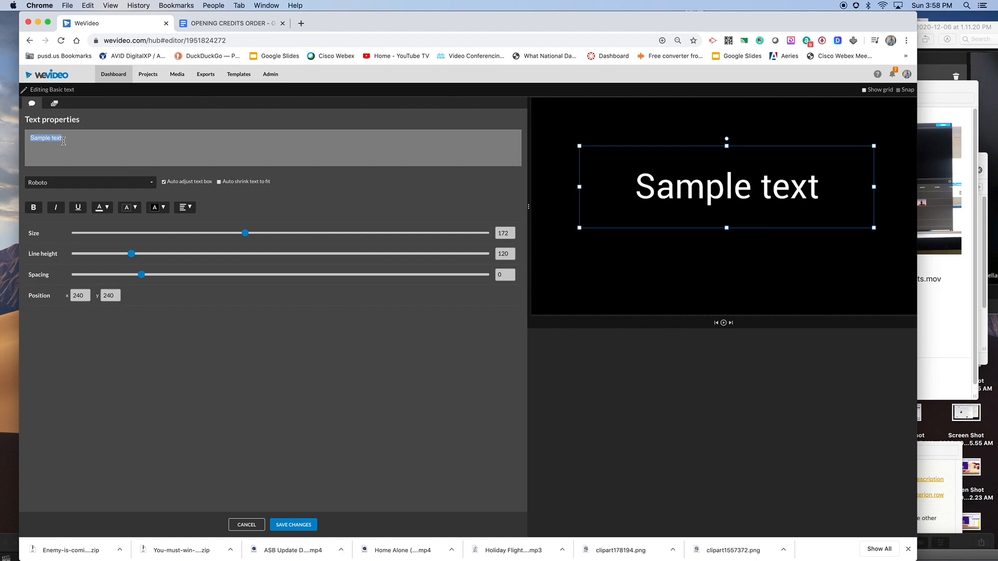
type("A LEEY")
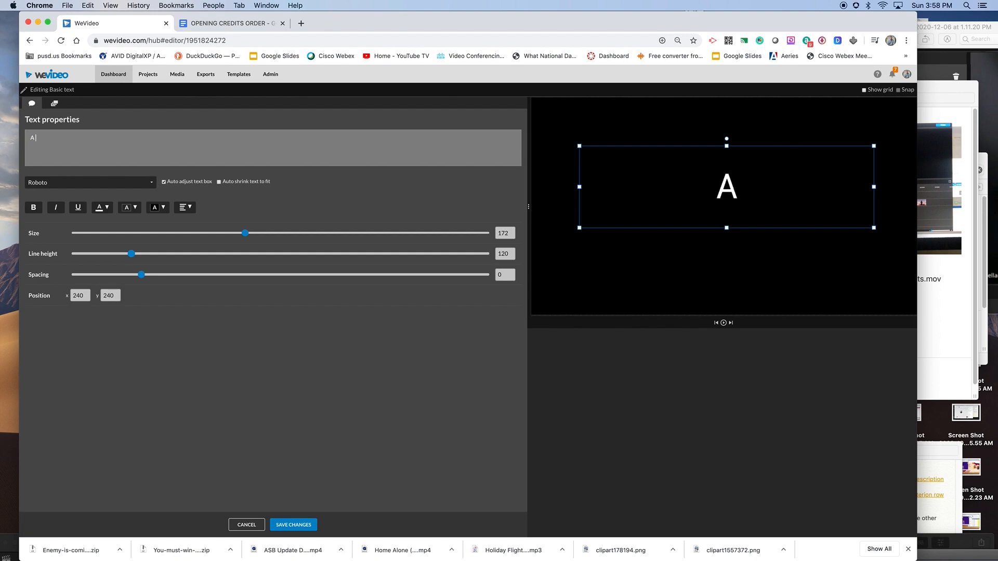
key("BackSpace")
key("BackSpace")
key("BackSpace")
key("BackSpace")
key("BackSpace")
type("AR")
key("BackSpace")
key("BackSpace")
key("BackSpace")
key("BackSpace")
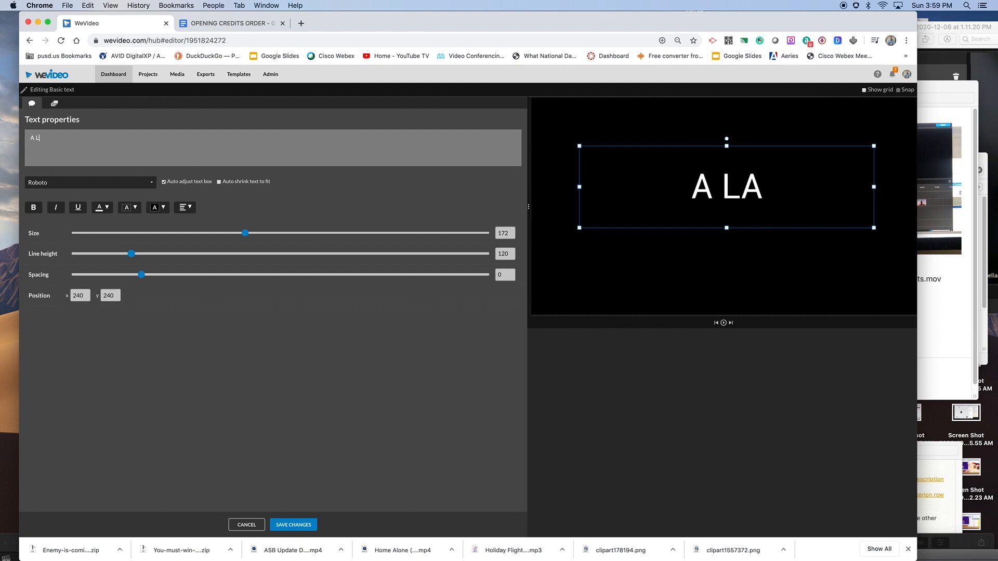
type("arr")
key("BackSpace")
key("BackSpace")
key("BackSpace")
key("BackSpace")
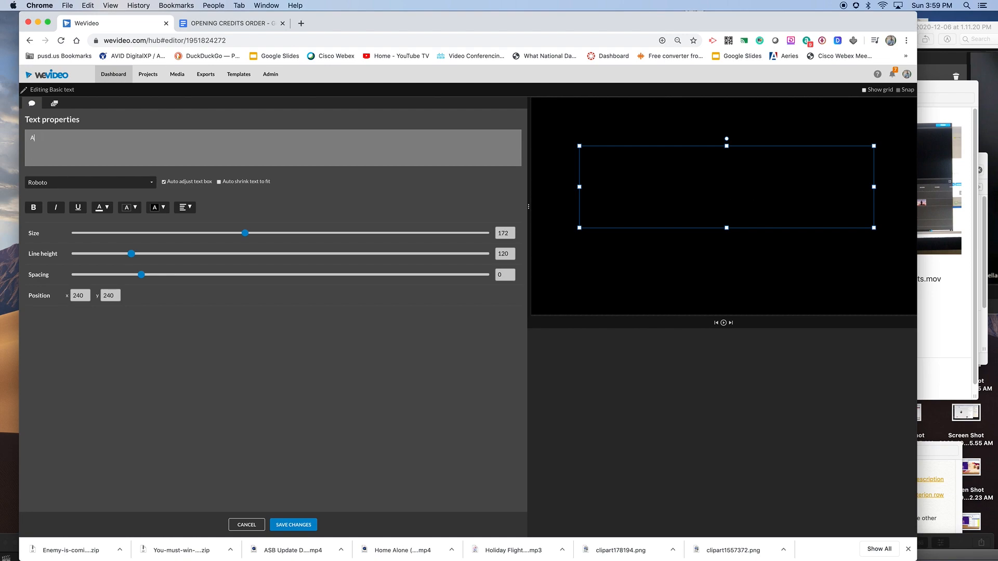
type("Larry")
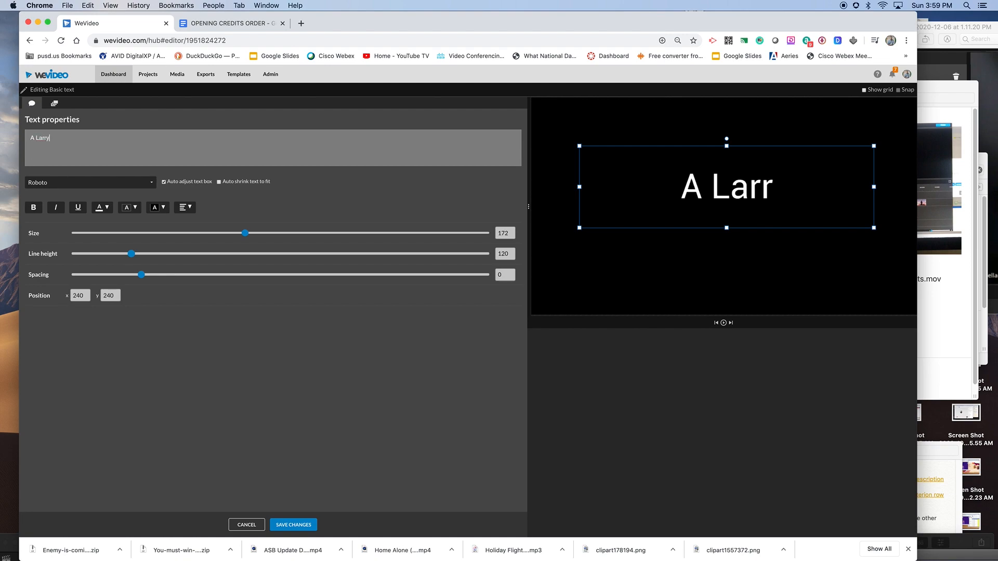
type(" David")
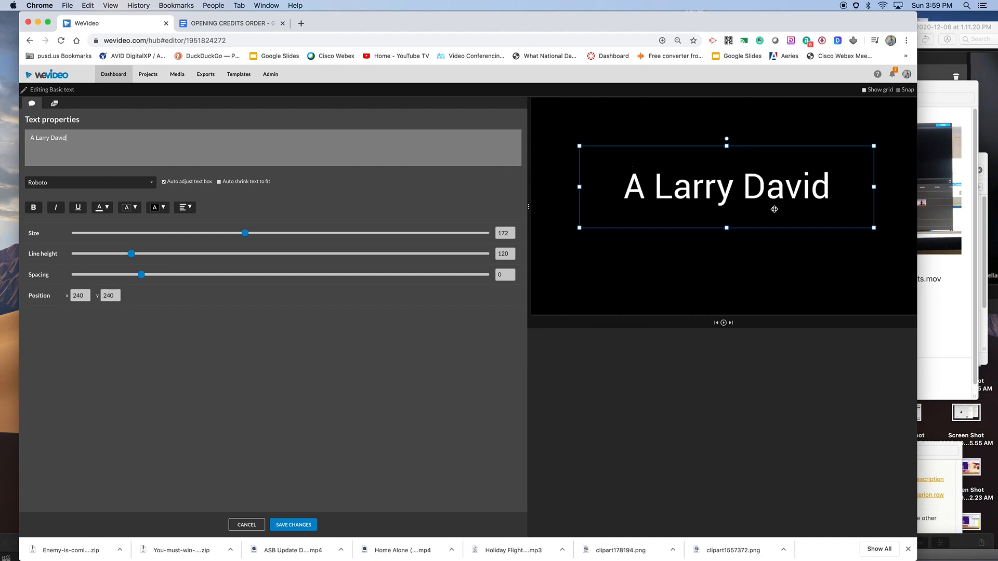
- Use the alignment grid to reposition the title at about x 200, y 275, trying snapping, and hide the grid
left_click_drag(775, 191, 763, 211)
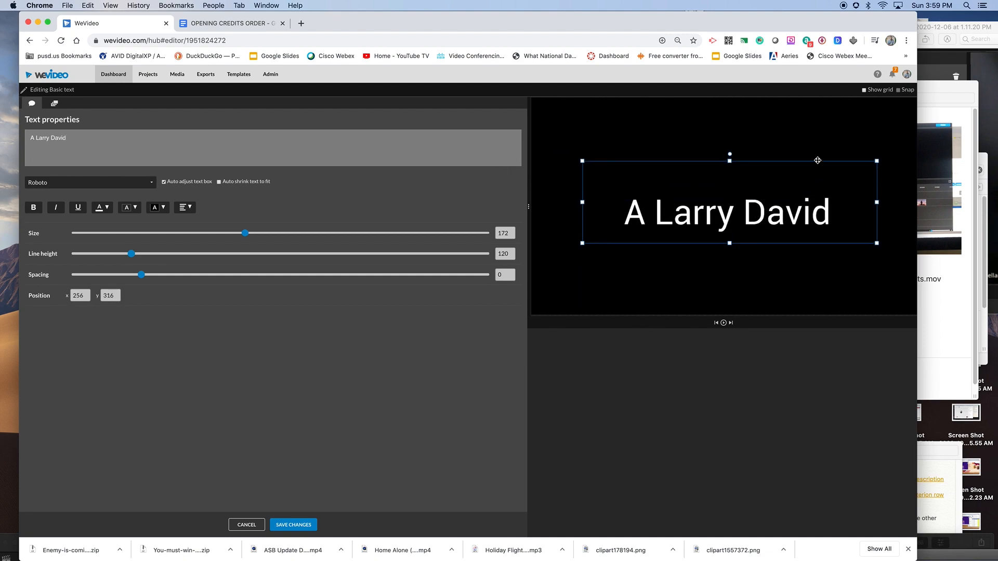
left_click(865, 90)
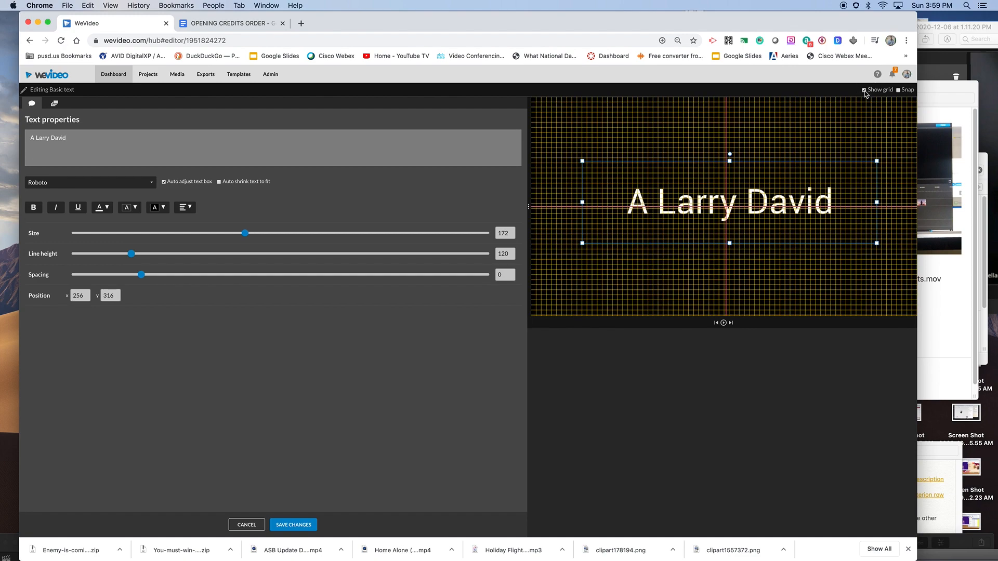
left_click_drag(892, 32, 903, 31)
left_click_drag(770, 212, 765, 205)
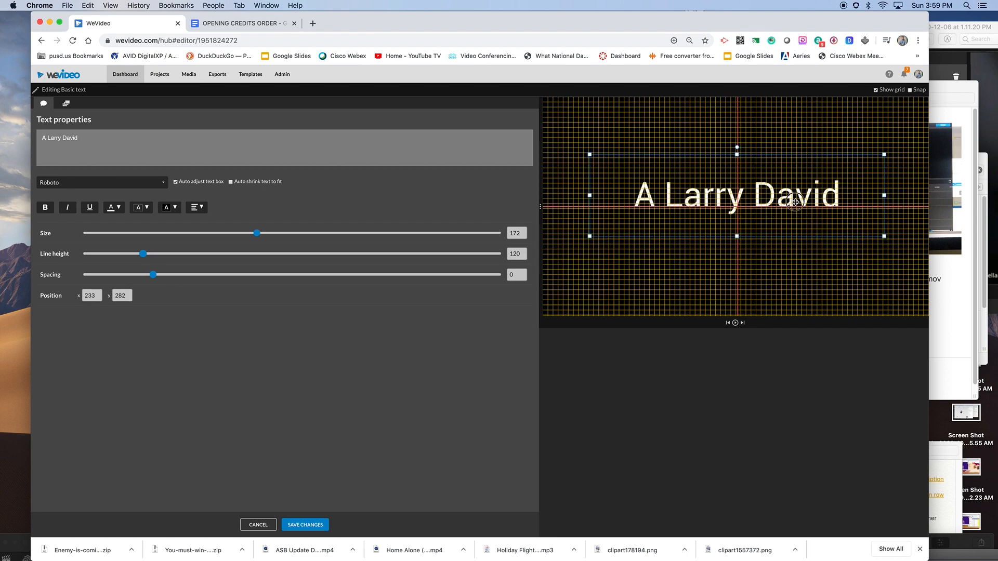
mouse_move(795, 202)
left_mouse_down()
mouse_move(768, 204)
mouse_move(780, 201)
left_mouse_up()
left_click(911, 90)
left_click(910, 90)
left_click(876, 91)
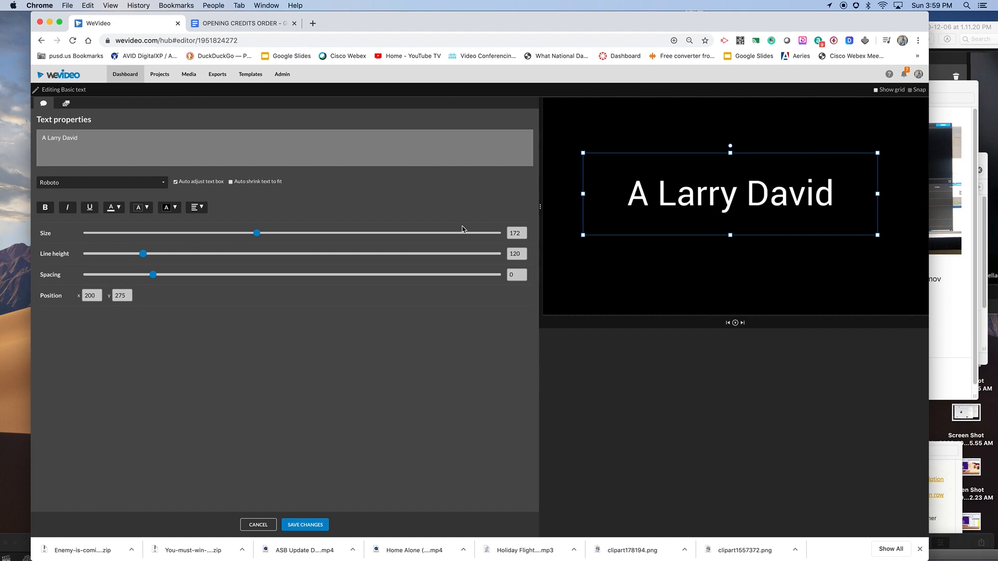
- Reduce the title's font size to 114 and split it into three lines reading "A", "Larry David" and "Film"
left_click_drag(256, 235, 238, 234)
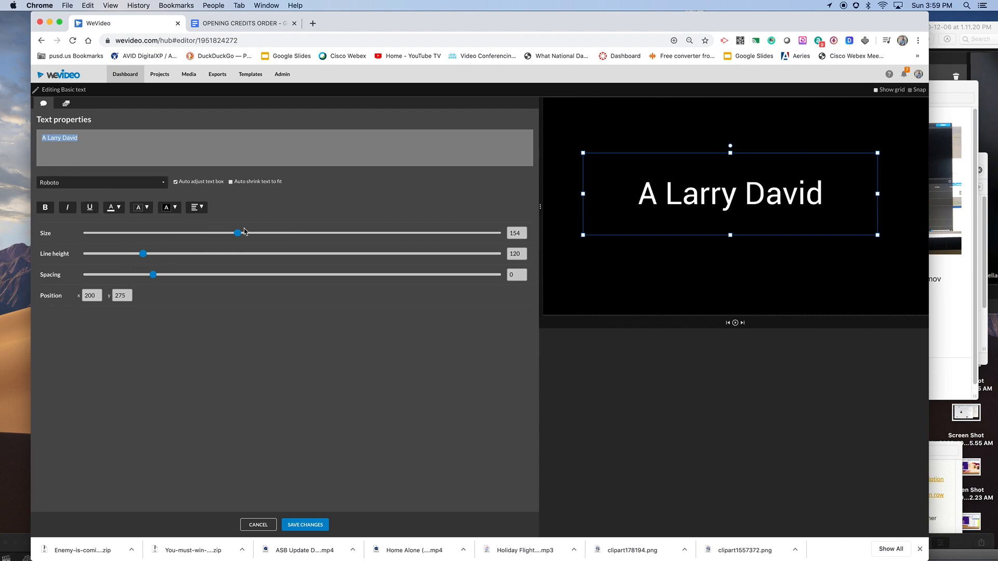
double_click(515, 233)
left_click_drag(237, 233, 195, 237)
left_click(92, 140)
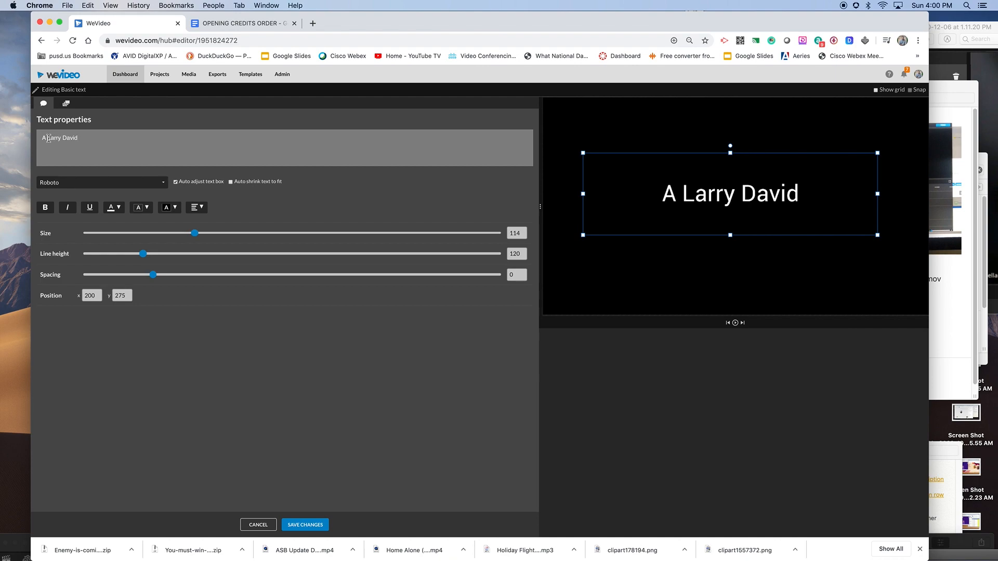
key("Return")
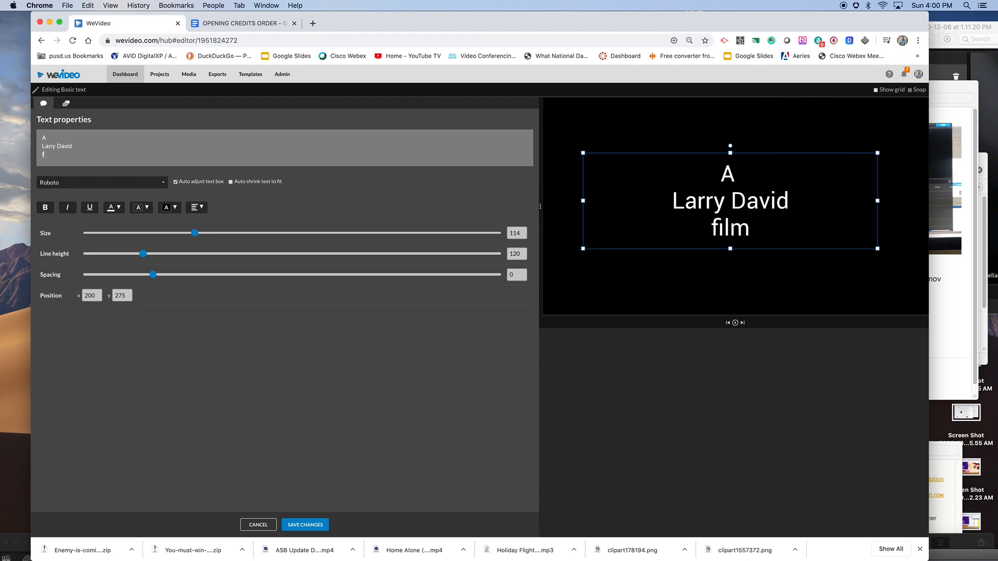
type("Film")
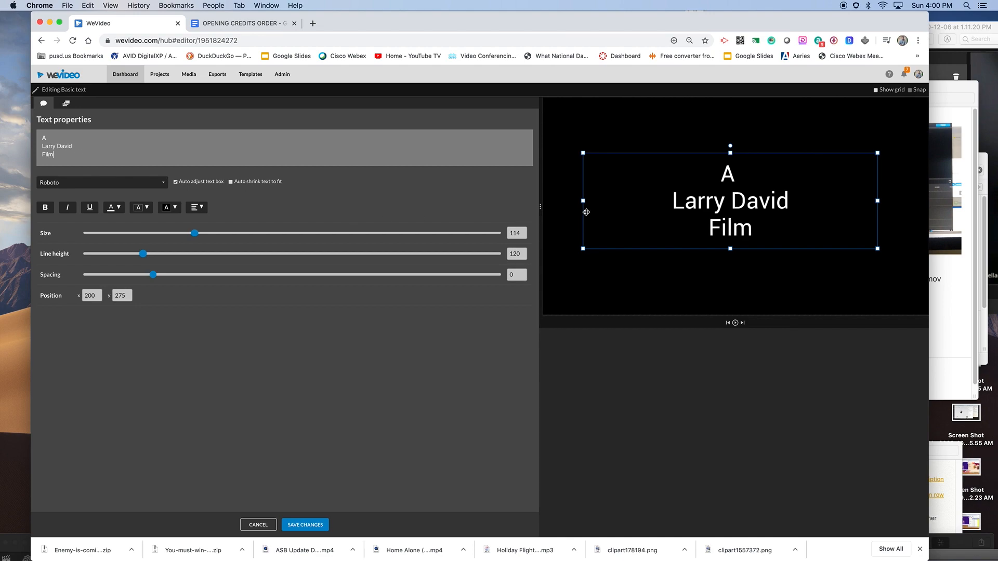
- Center the three-line title against the alignment grid at about x 241, y 280, and hide the grid
left_click(892, 91)
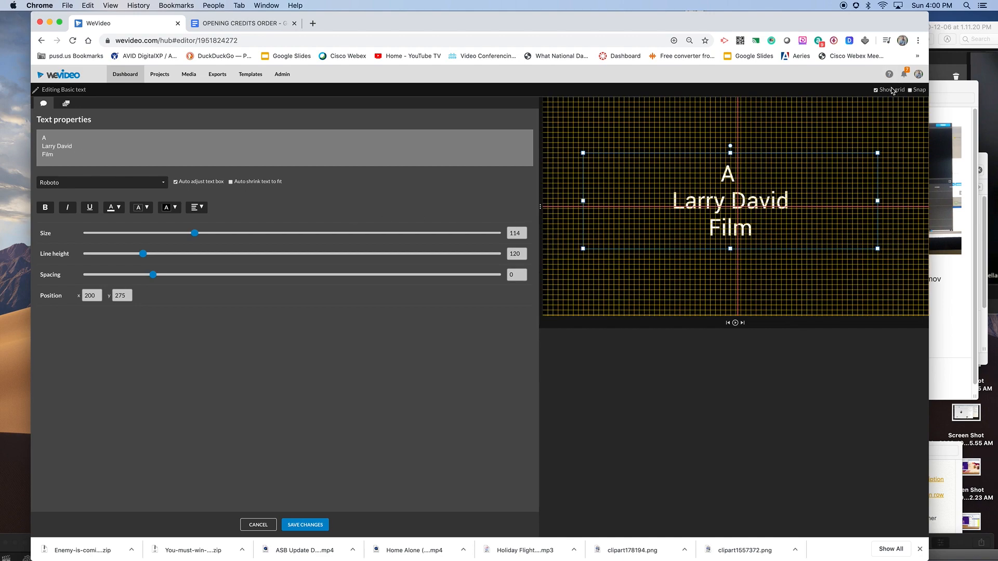
left_click_drag(816, 189, 820, 192)
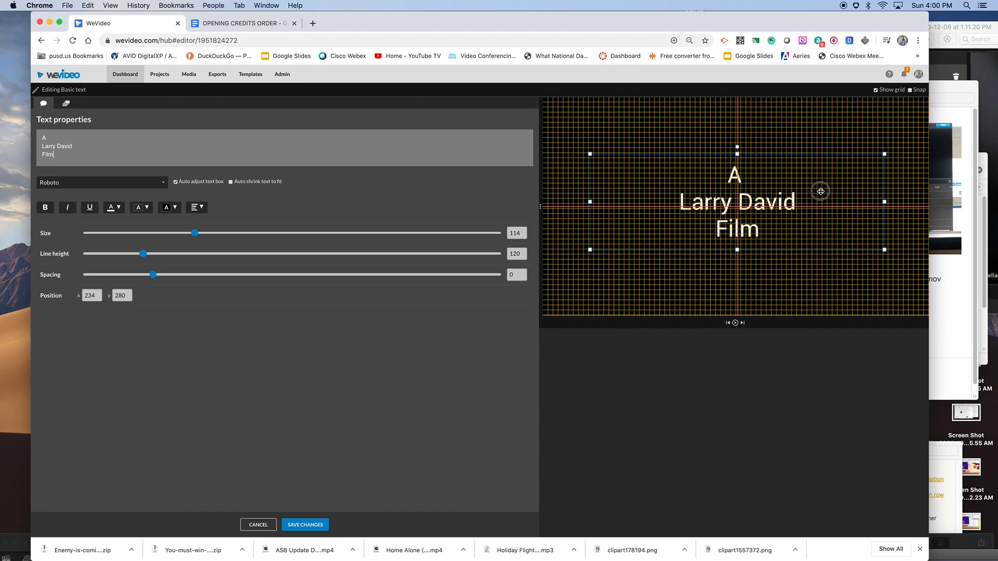
left_click_drag(820, 192, 821, 190)
left_click(882, 92)
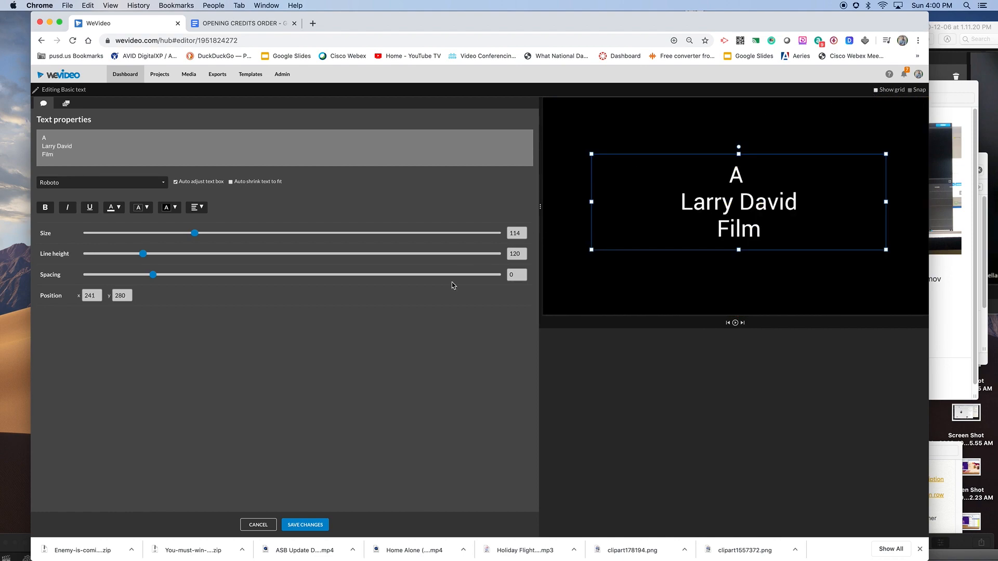
- Set the whole title's font size to 112 and reduce only the first line, "A", to 82
left_click_drag(194, 234, 193, 237)
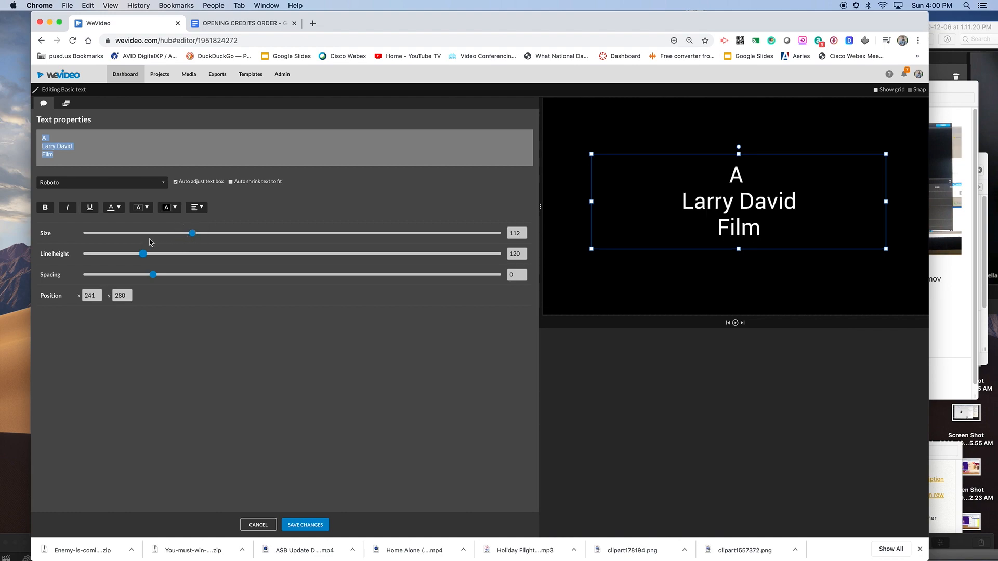
left_click(45, 137)
left_click_drag(44, 138, 57, 138)
left_click_drag(190, 233, 161, 234)
double_click(519, 235)
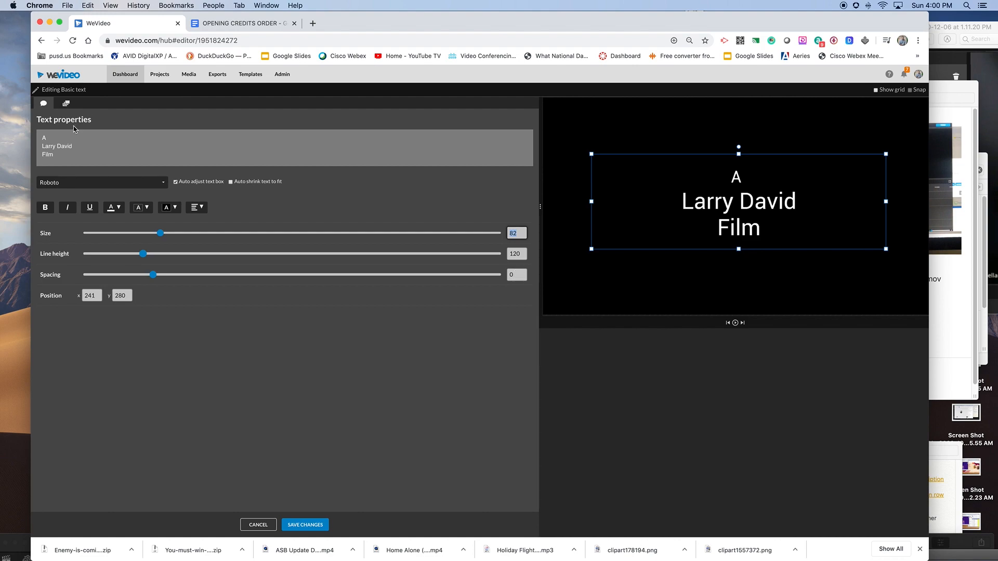
- Set the font size of the last line, "Film", to 82
double_click(48, 156)
left_click(52, 155)
double_click(52, 155)
double_click(517, 234)
type("82")
key("Return")
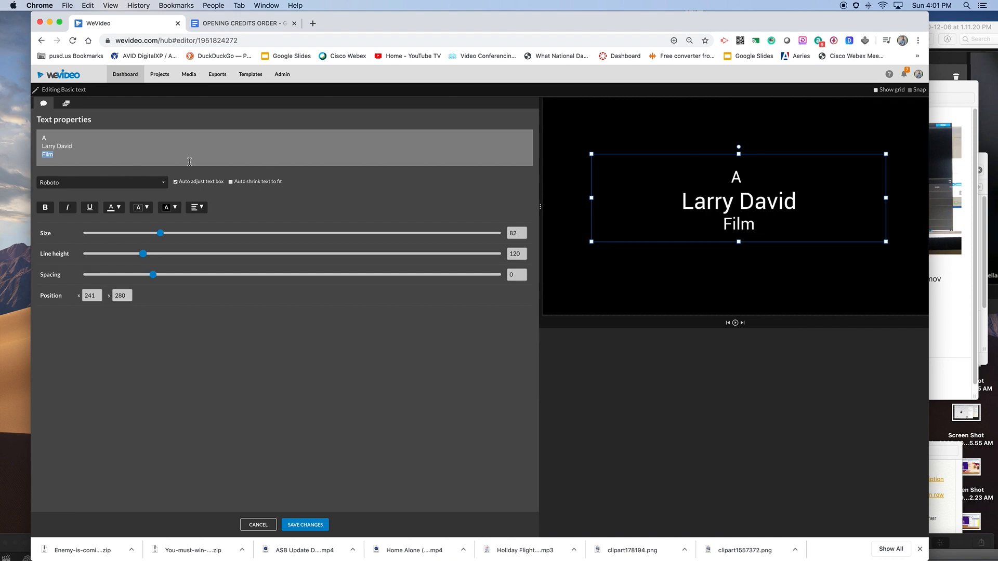
- Try the fonts Alike, Asap and Bangers on the word "Film"
left_click(94, 183)
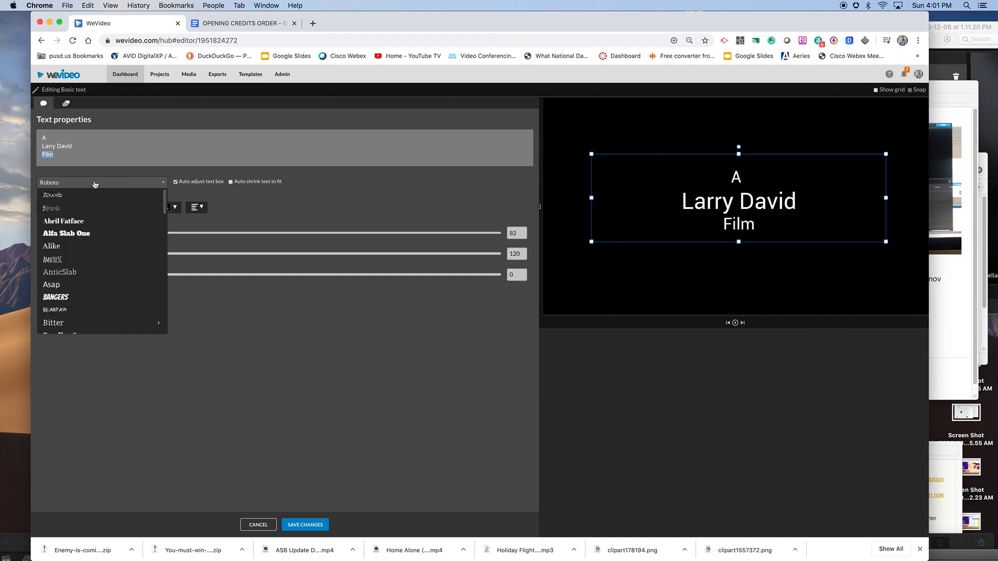
left_click(108, 248)
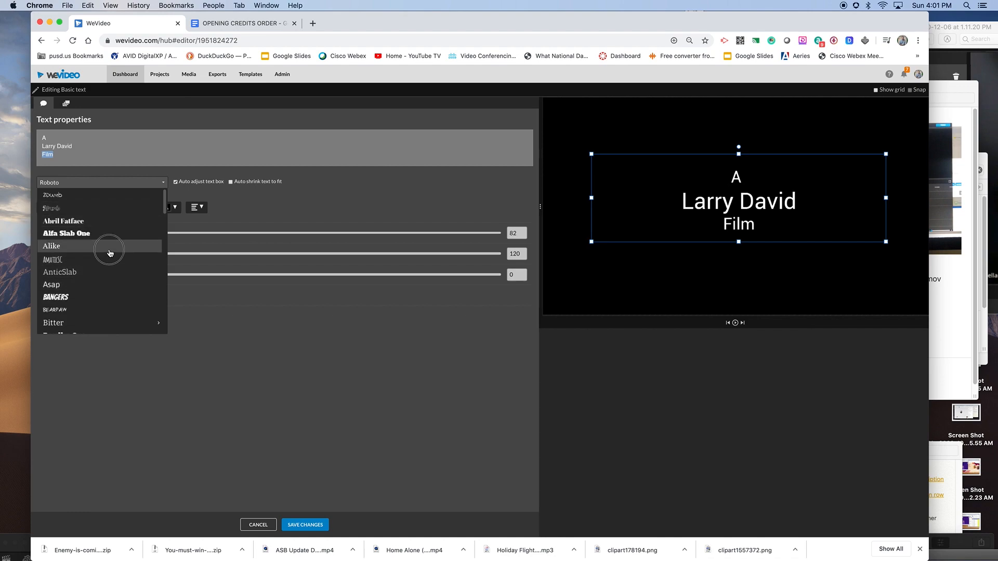
left_click(145, 186)
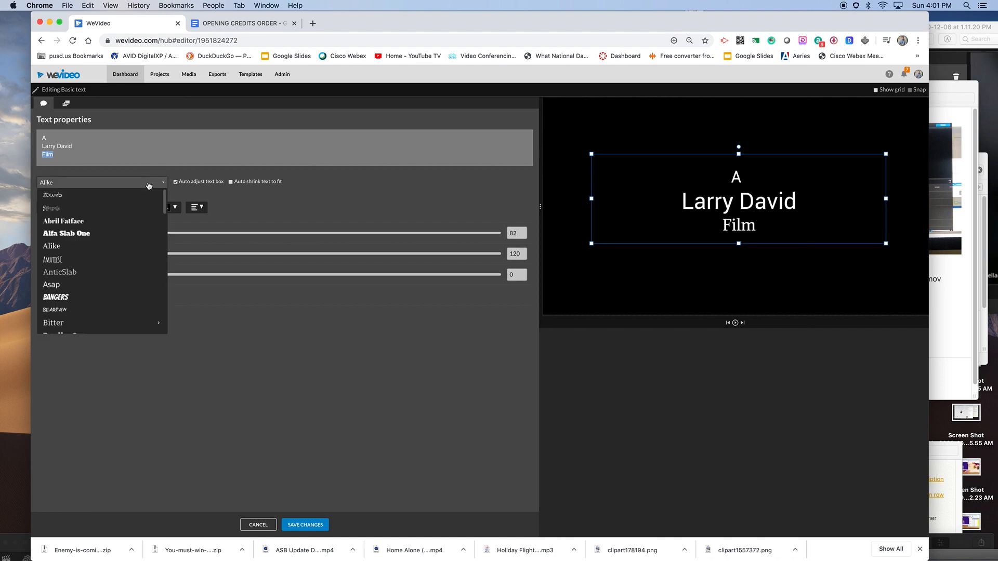
left_click(110, 284)
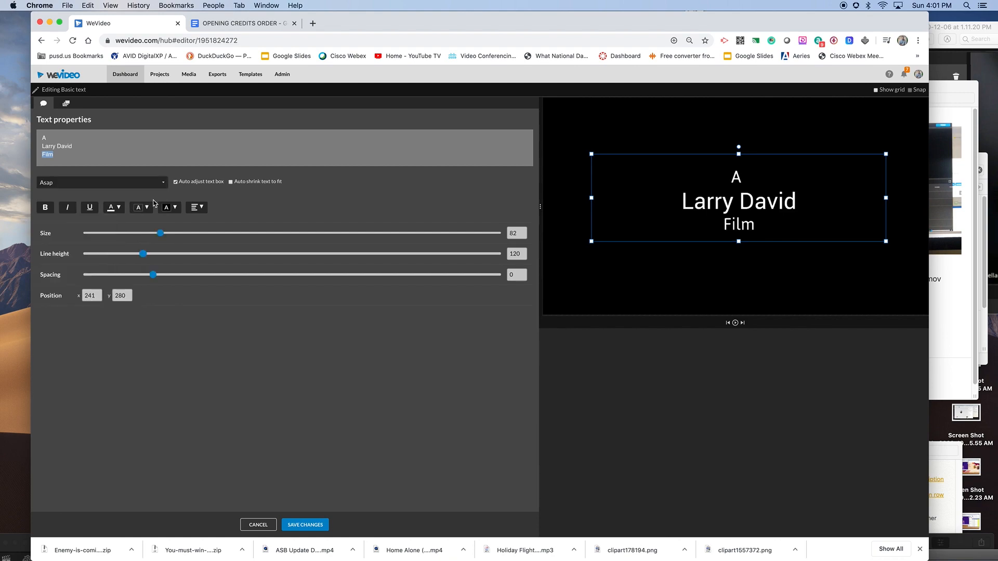
left_click(152, 186)
left_click(111, 297)
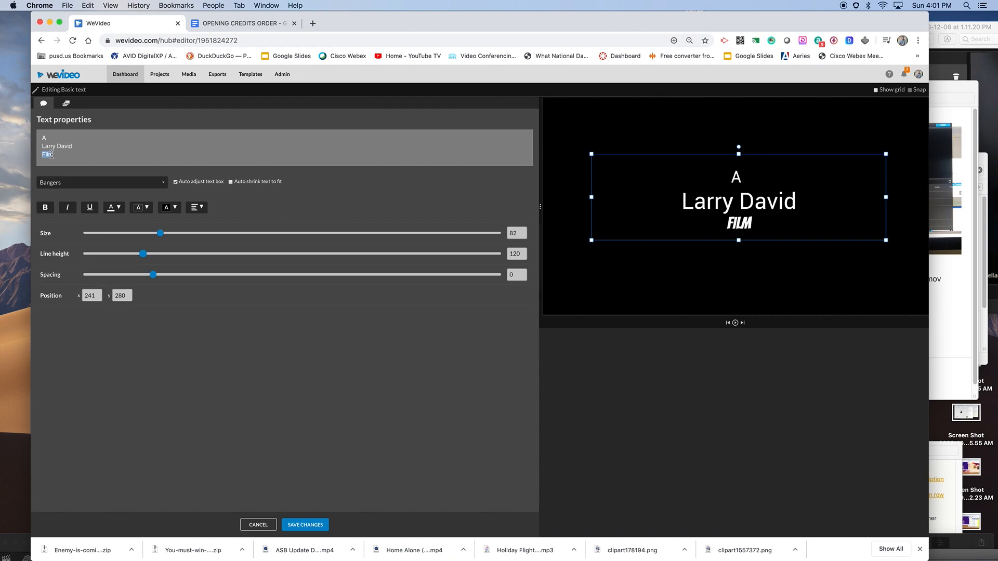
- Apply the Alike font to all three lines of the title and save the text changes
left_click(52, 156)
left_click_drag(91, 157, 35, 136)
left_click_drag(57, 154, 36, 135)
left_click(75, 185)
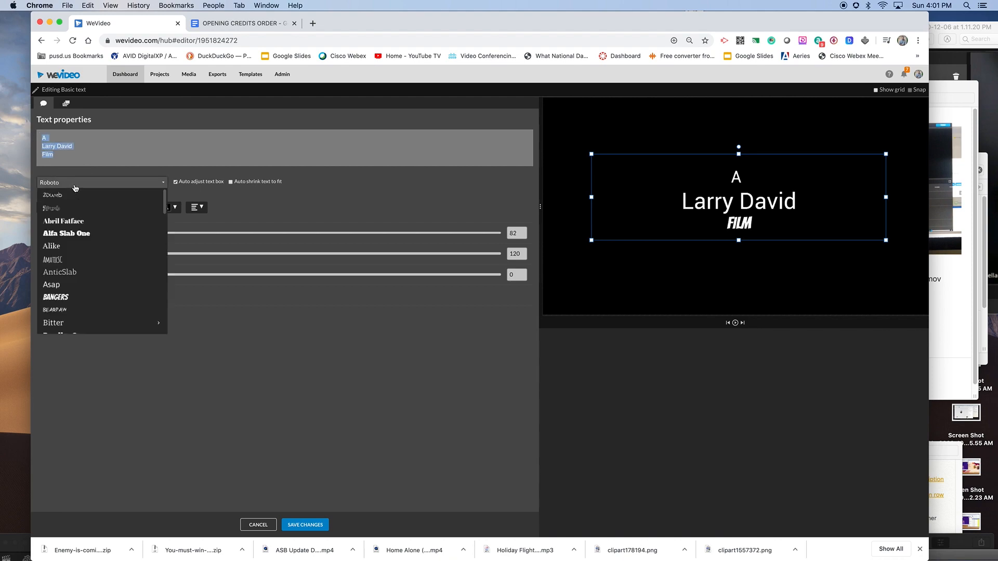
left_click(89, 250)
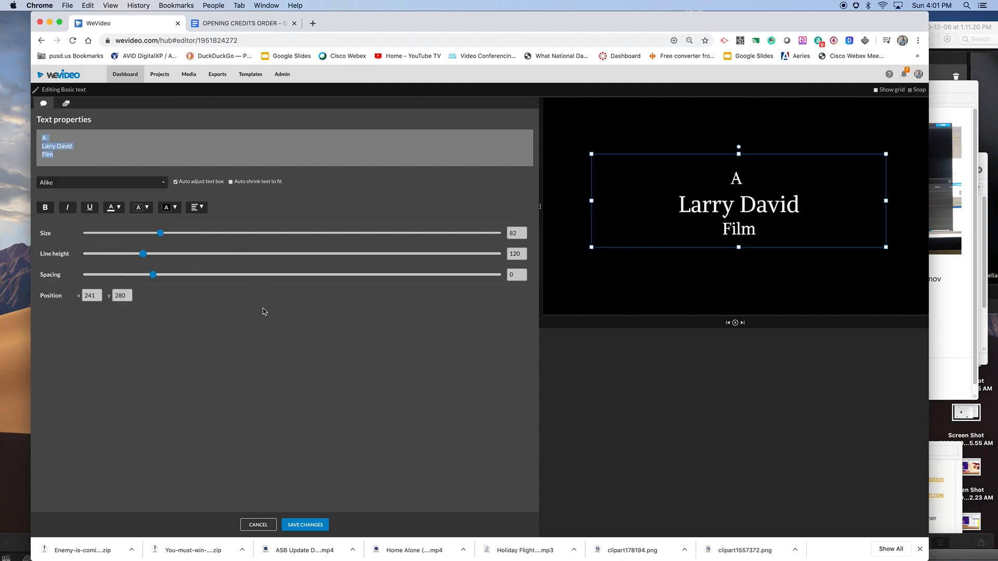
left_click(308, 526)
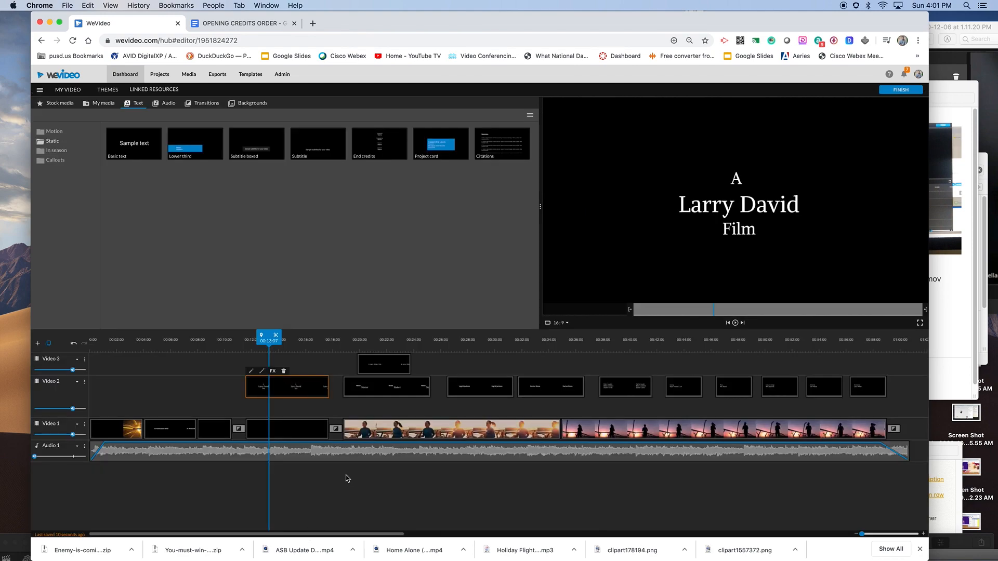
- Preview the timeline from just before the new filmmaker title through to the end of its black clip
left_click_drag(273, 339, 234, 340)
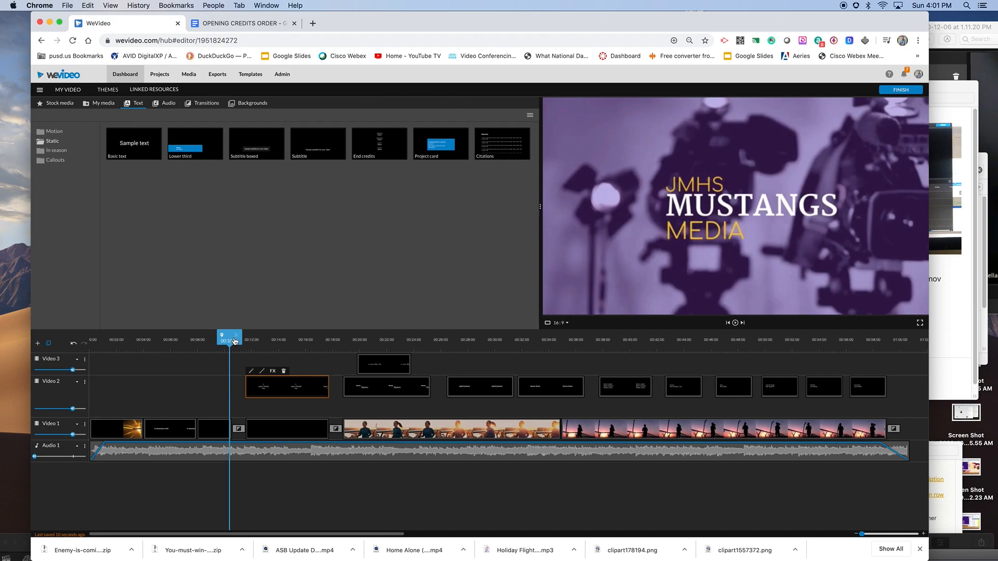
key("space")
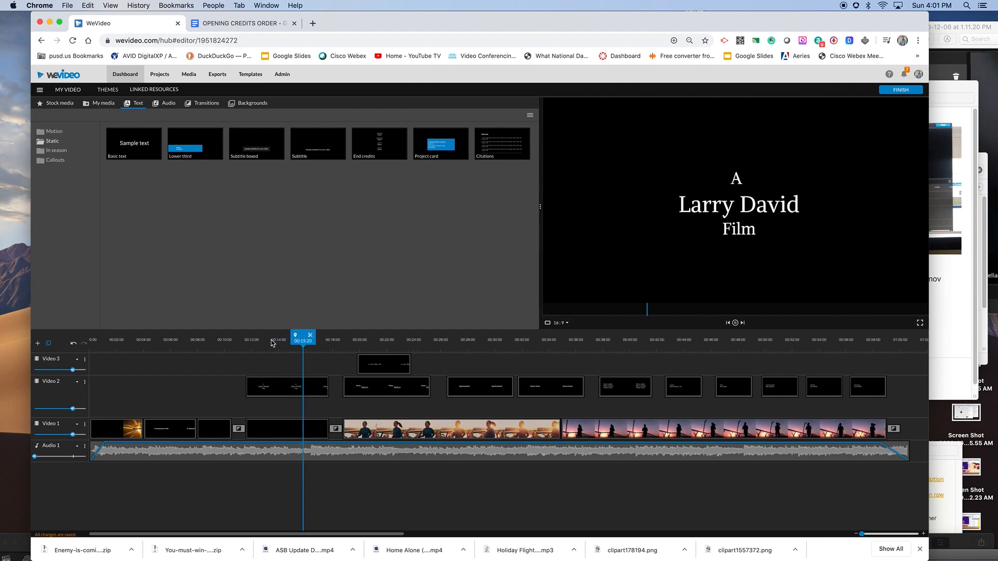
key("space")
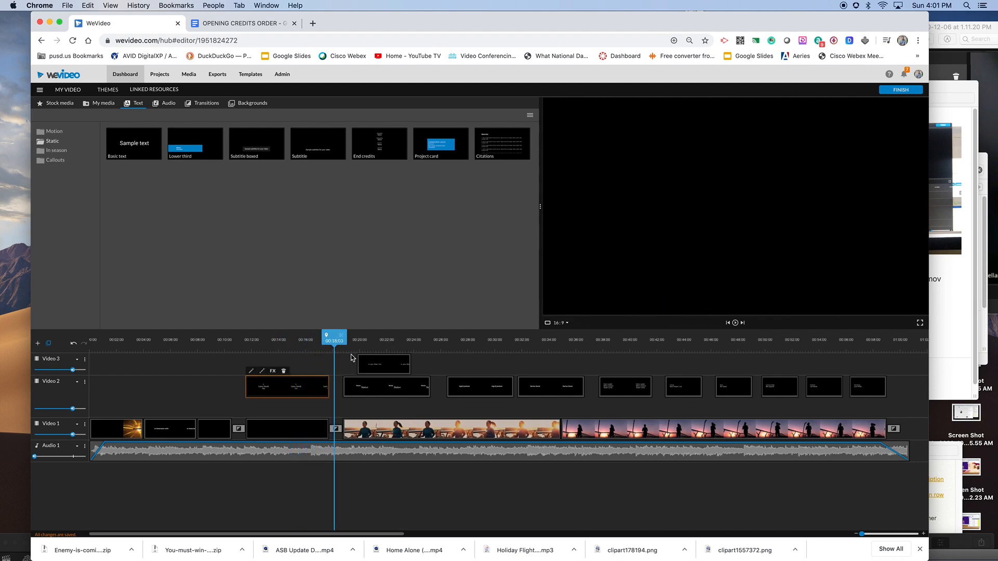
- Delete the old filmmaker title clip from Video 3
left_click(381, 367)
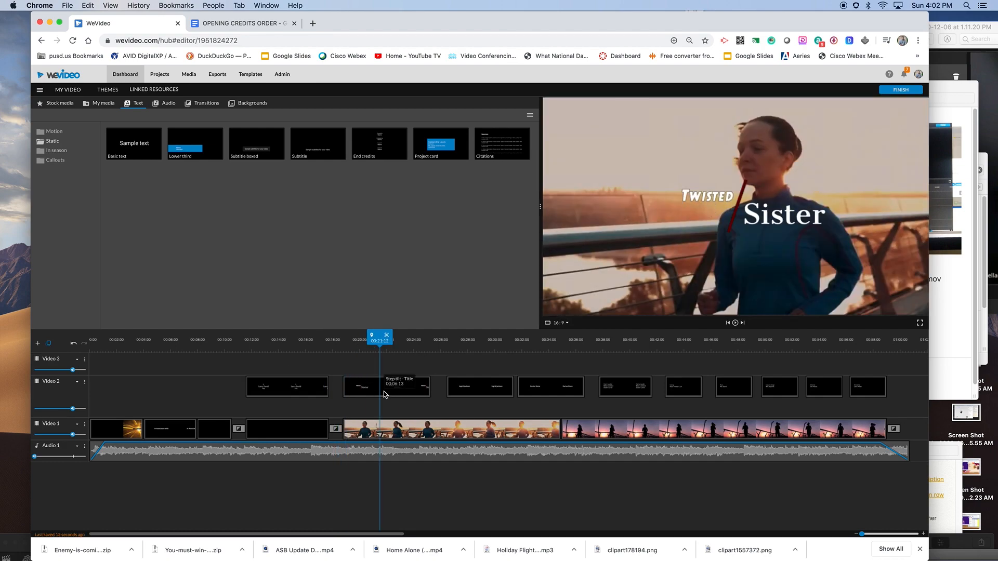
- Preview the timeline from the start of the "Twisted Sister" film title through to the first lead actor title
key("Delete")
left_click_drag(378, 341, 342, 343)
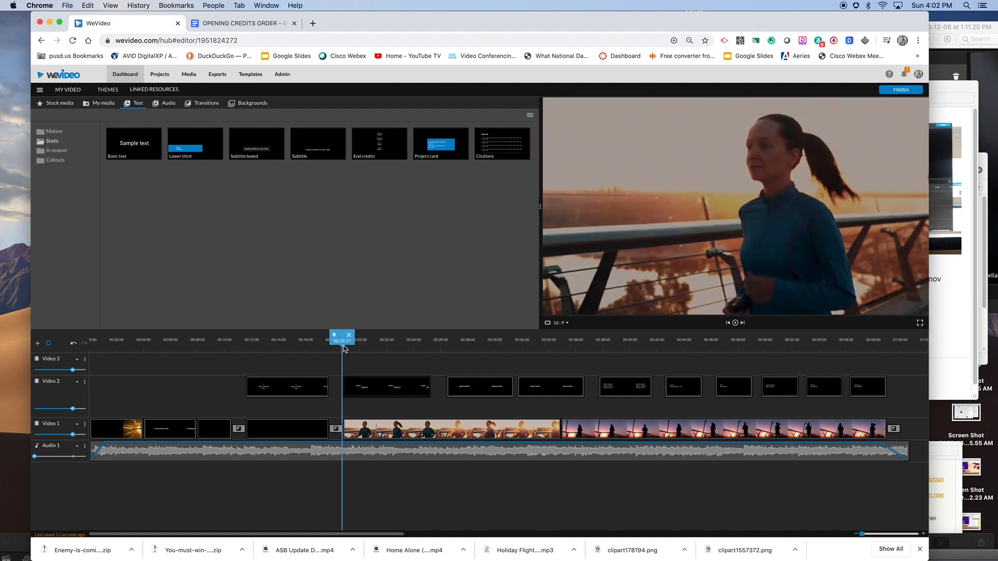
key("space")
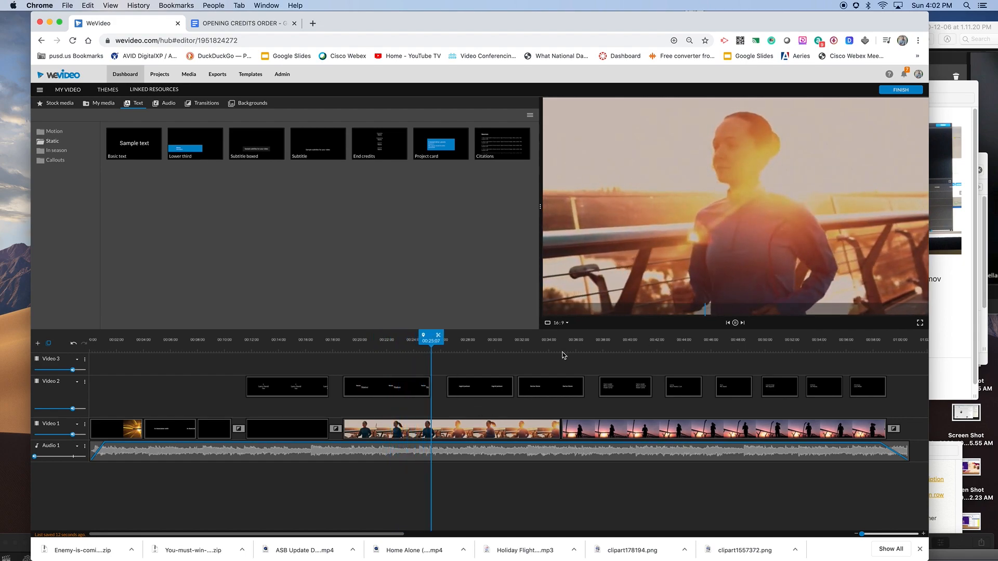
left_click_drag(394, 348, 466, 351)
left_click(387, 386)
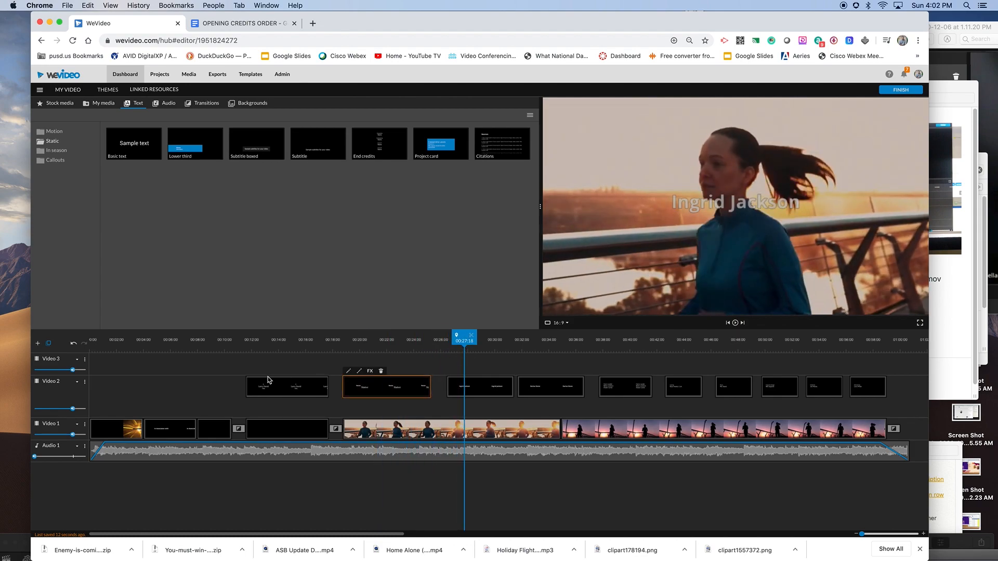
left_click(481, 395)
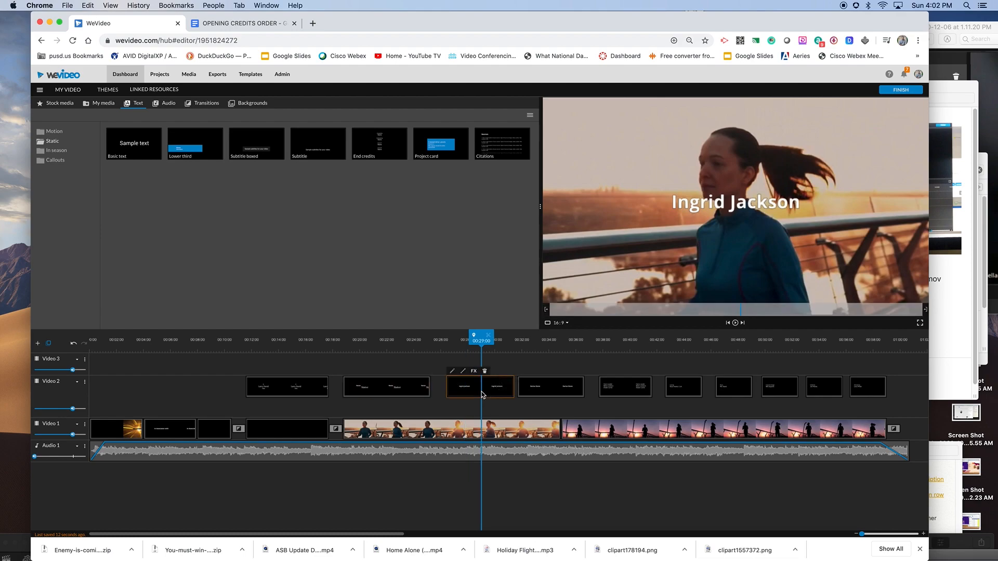
- Delete the two actor title clips that follow the film title on Video 2
left_click_drag(504, 362, 454, 357)
left_click(503, 394)
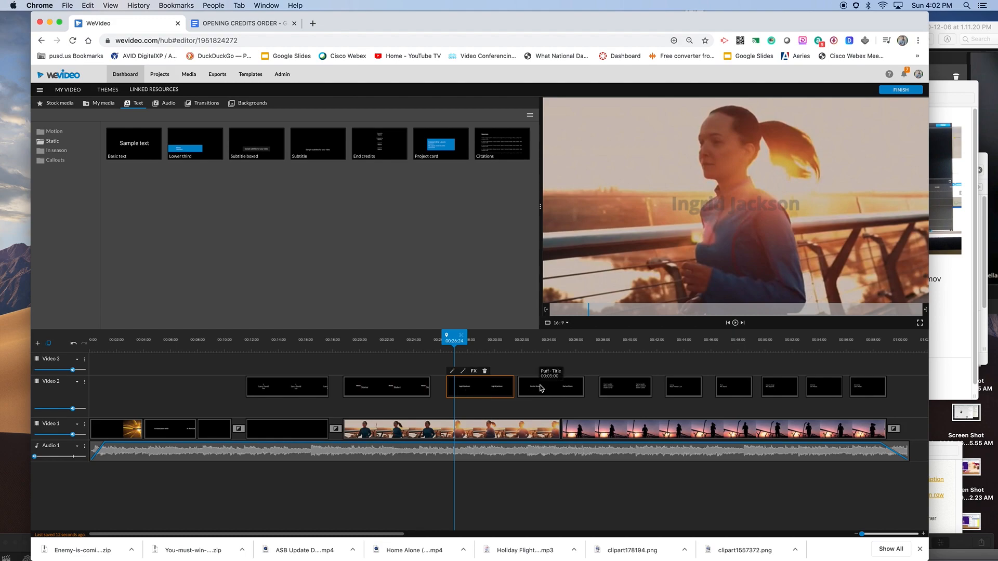
key("Delete")
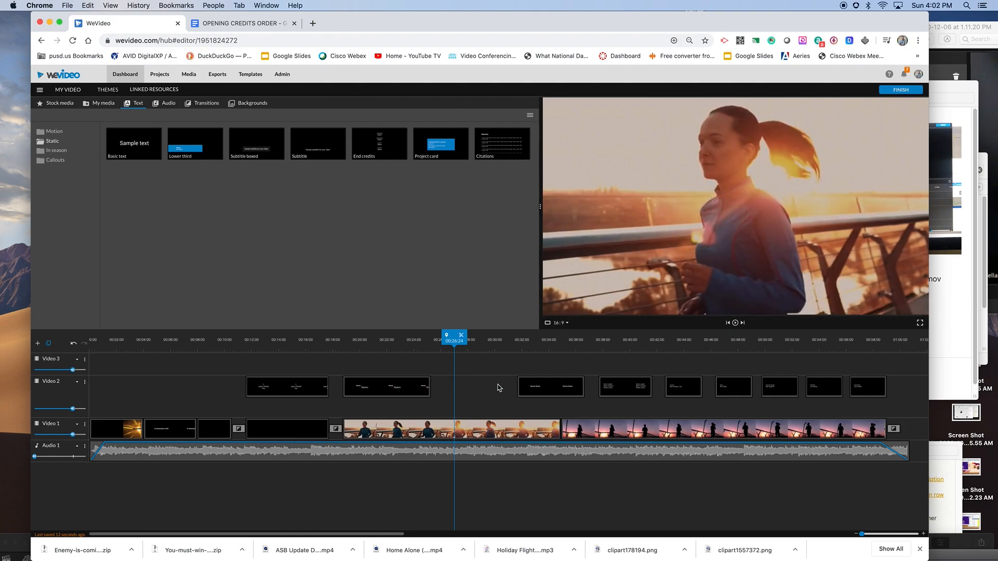
left_click(551, 387)
key("Delete")
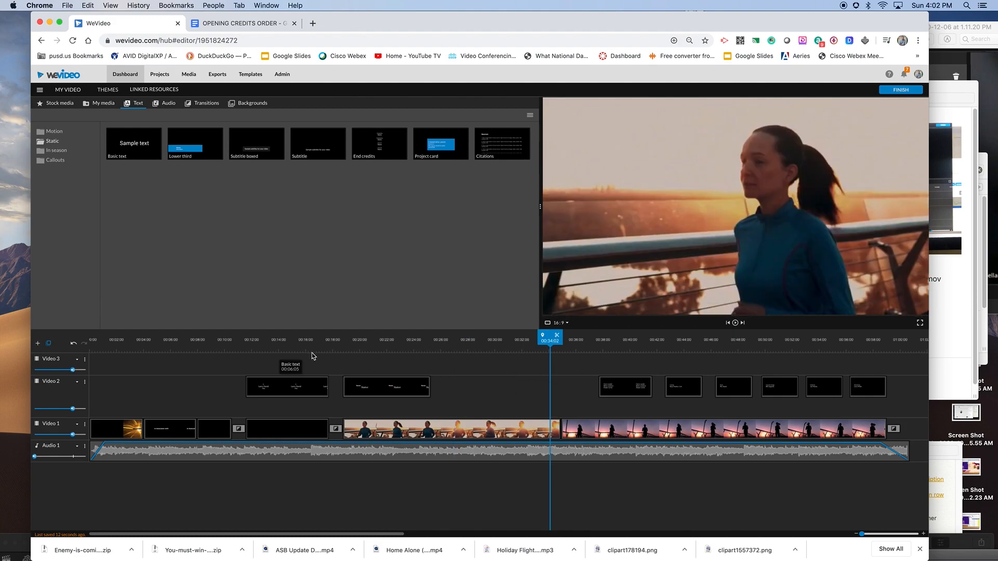
- Copy the three-line filmmaker title and paste it on Video 2 at 00:26:02, after the film title clip
left_click(299, 349)
left_click(297, 386)
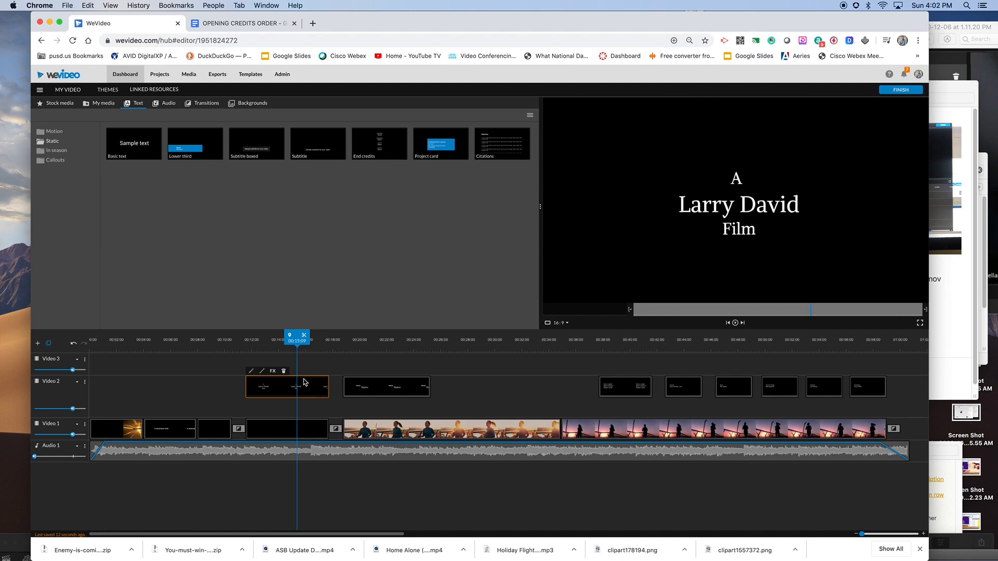
left_click_drag(297, 338, 445, 352)
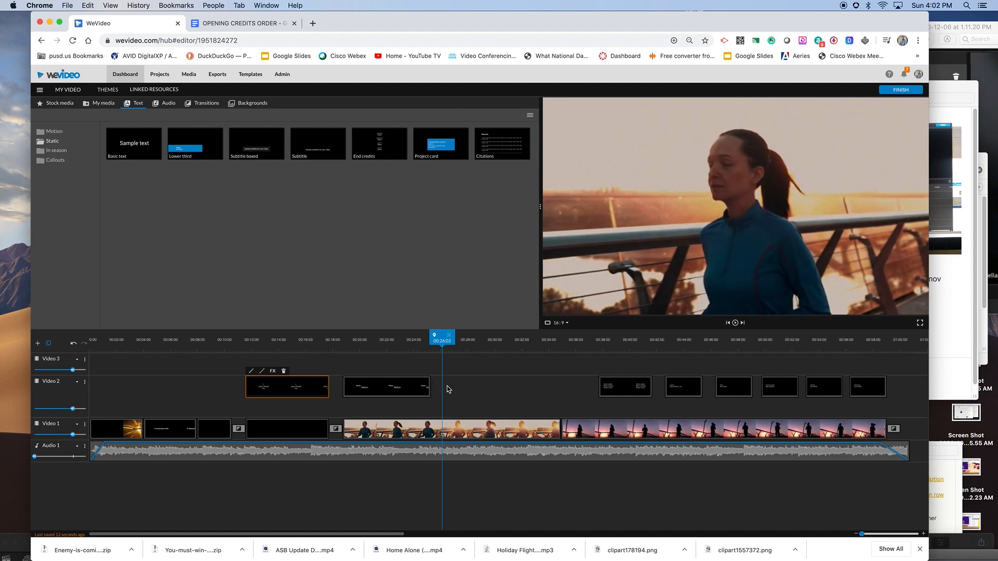
key("super+v")
mouse_move(466, 341)
left_mouse_down()
mouse_move(452, 340)
mouse_move(474, 343)
mouse_move(321, 341)
mouse_move(355, 356)
mouse_move(463, 343)
left_mouse_up()
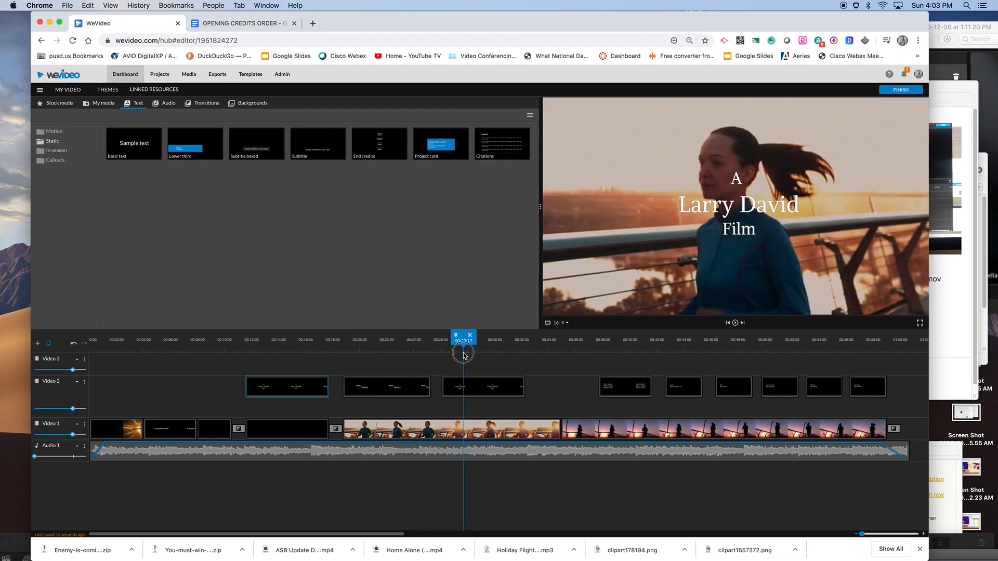
- Open the pasted title for editing and remove the "A" and "Film" lines, leaving only the name
double_click(470, 389)
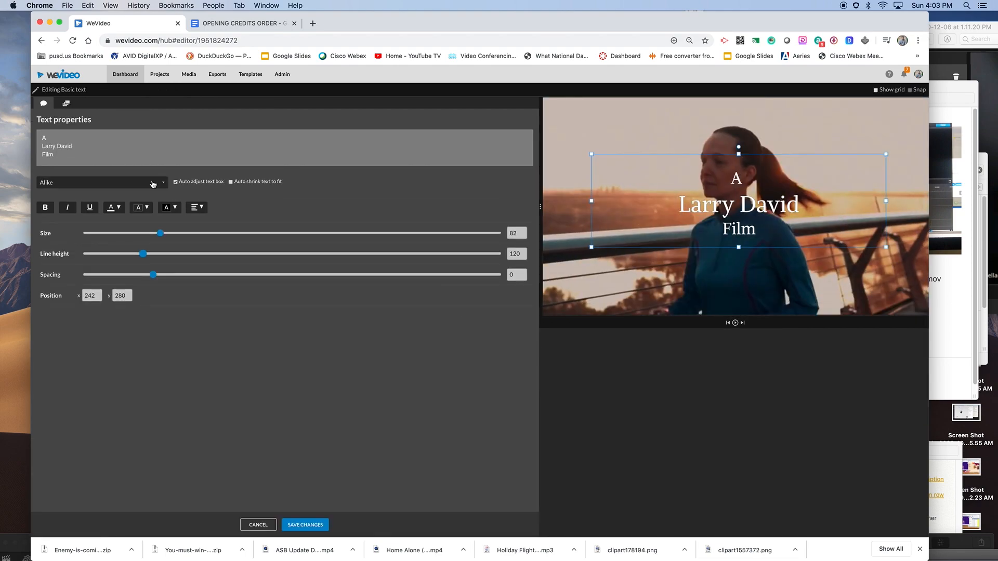
double_click(47, 154)
key("BackSpace")
left_click_drag(51, 138, 34, 138)
key("BackSpace")
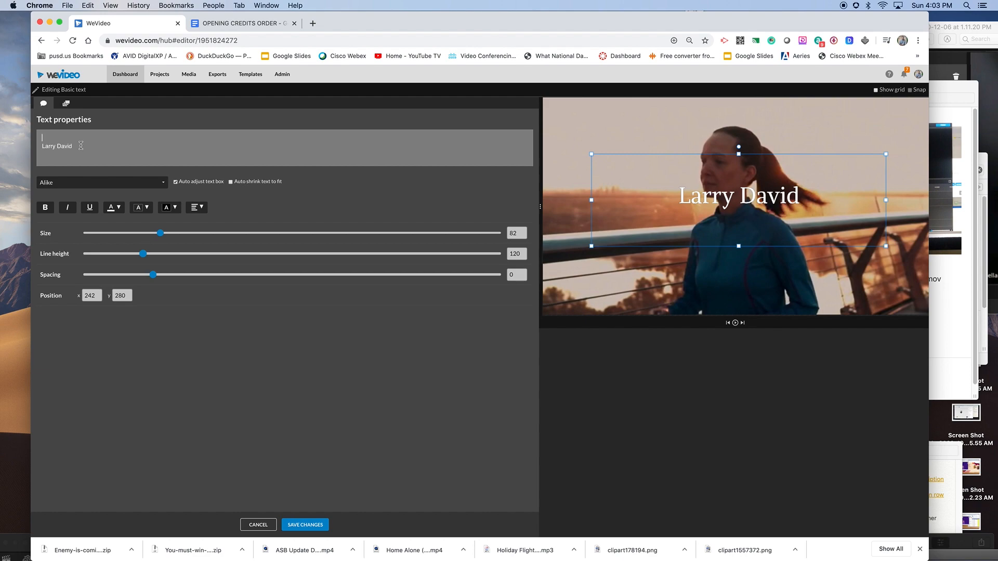
- Copy the eighth name in the fake-names list of the OPENING CREDITS ORDER document
triple_click(68, 148)
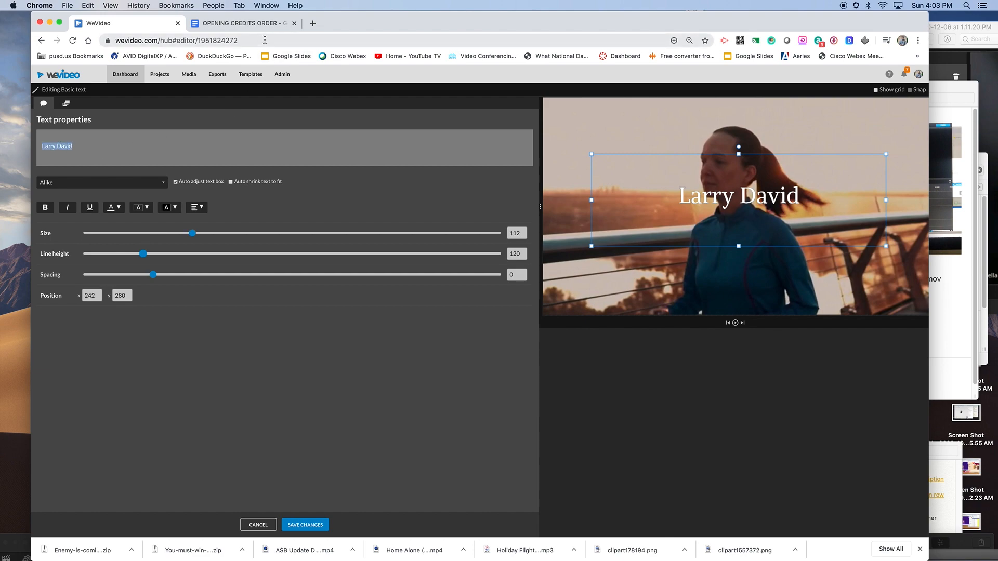
left_click(240, 27)
scroll(247, 307, "down", 5)
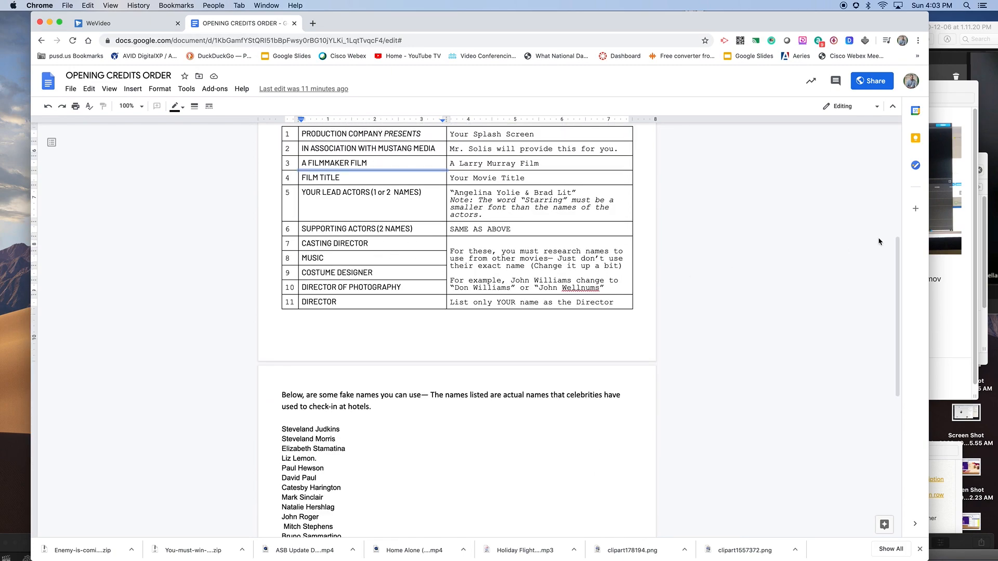
left_click_drag(901, 250, 898, 318)
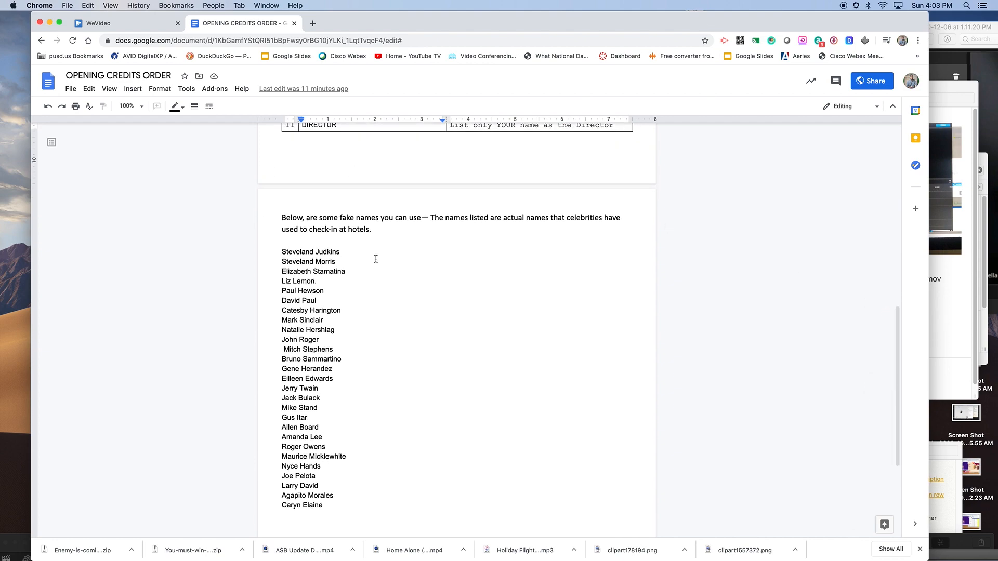
left_click_drag(326, 321, 282, 320)
key("super+c")
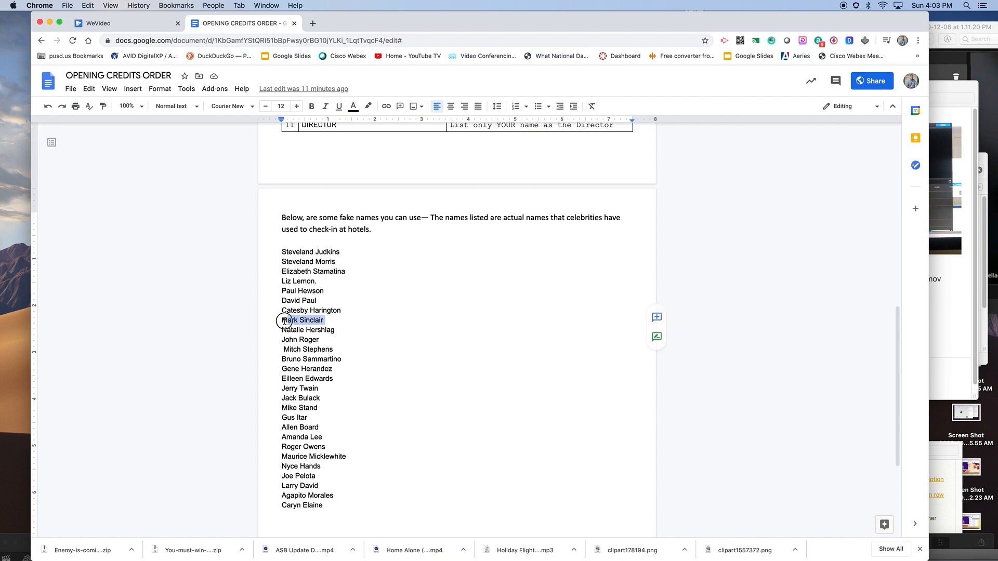
- Back in WeVideo, replace the filmmaker's name in the pasted title with the copied actor name and save the changes
left_click(156, 23)
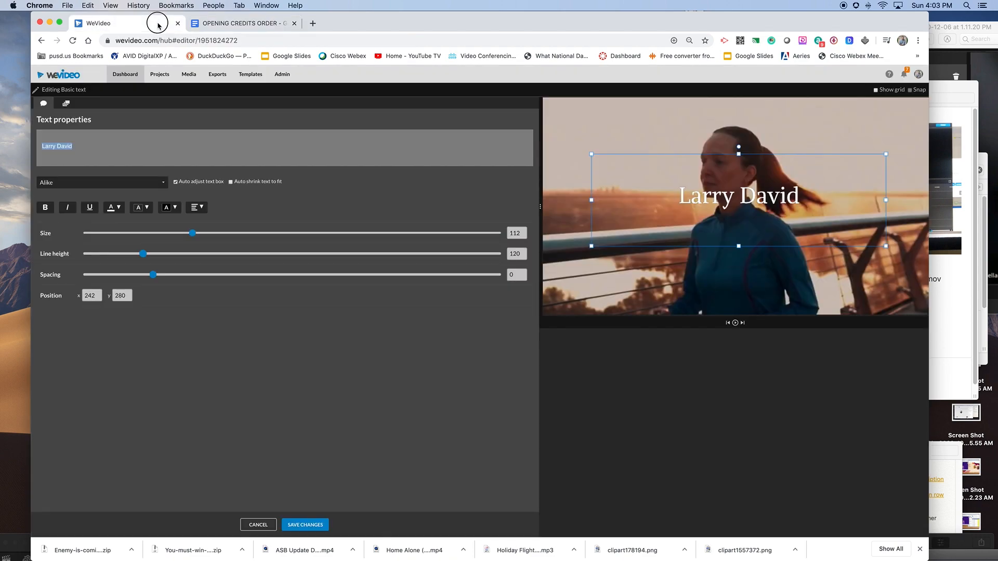
left_click(80, 146)
left_click_drag(77, 146, 33, 147)
key("super+v")
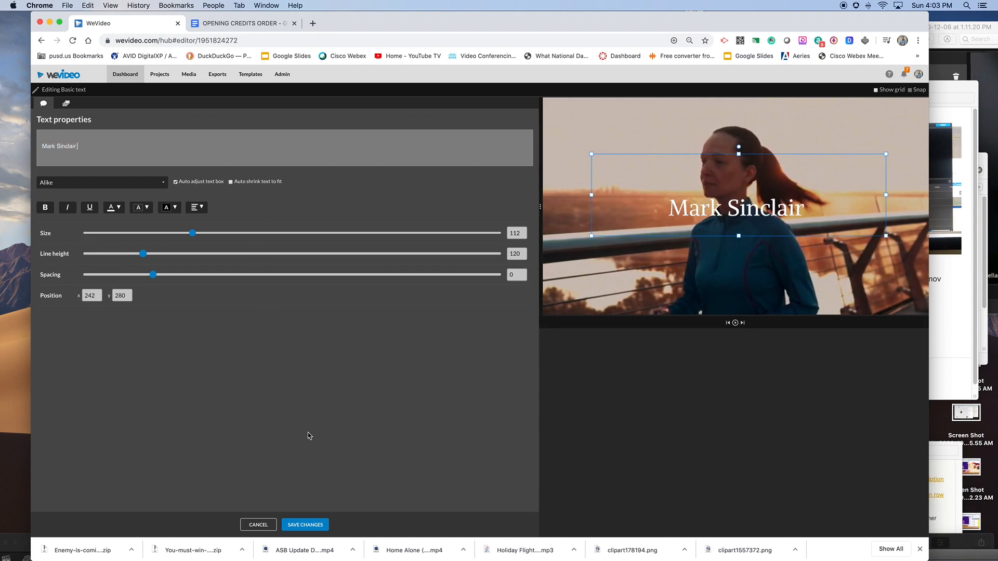
left_click(309, 527)
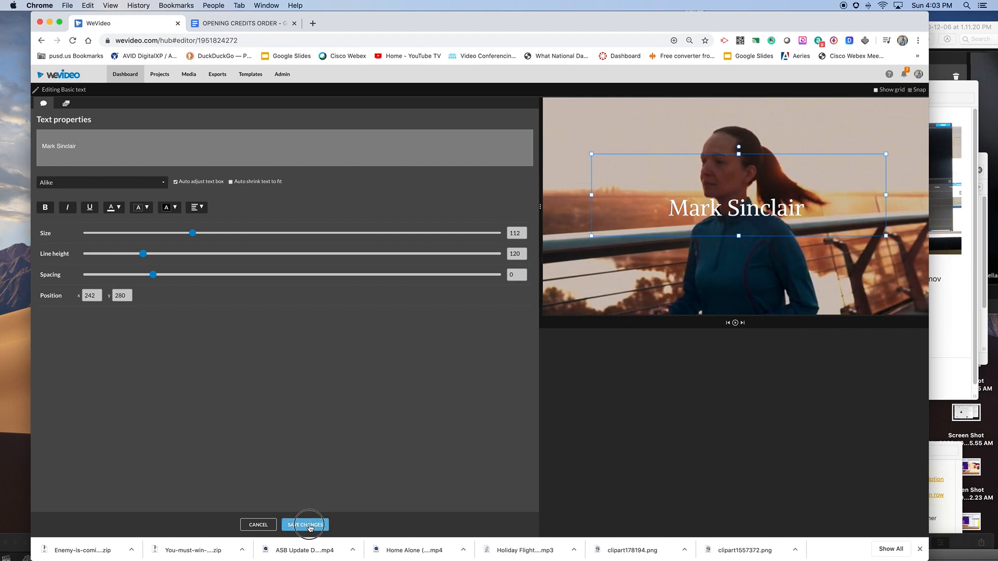
- Compare the filmmaker title with the new actor title, and copy the actor title clip on Video 2
left_click(289, 386)
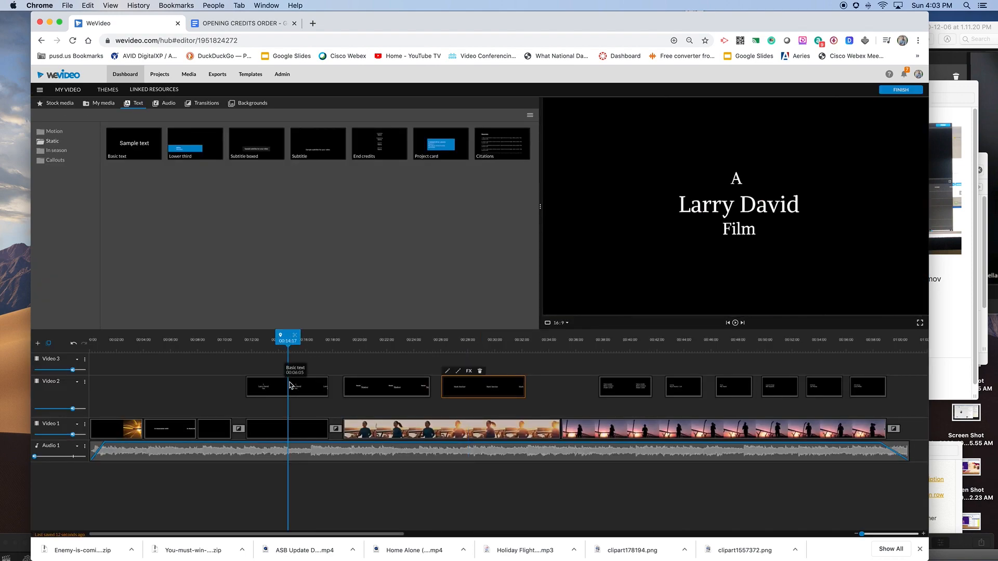
left_click(290, 385)
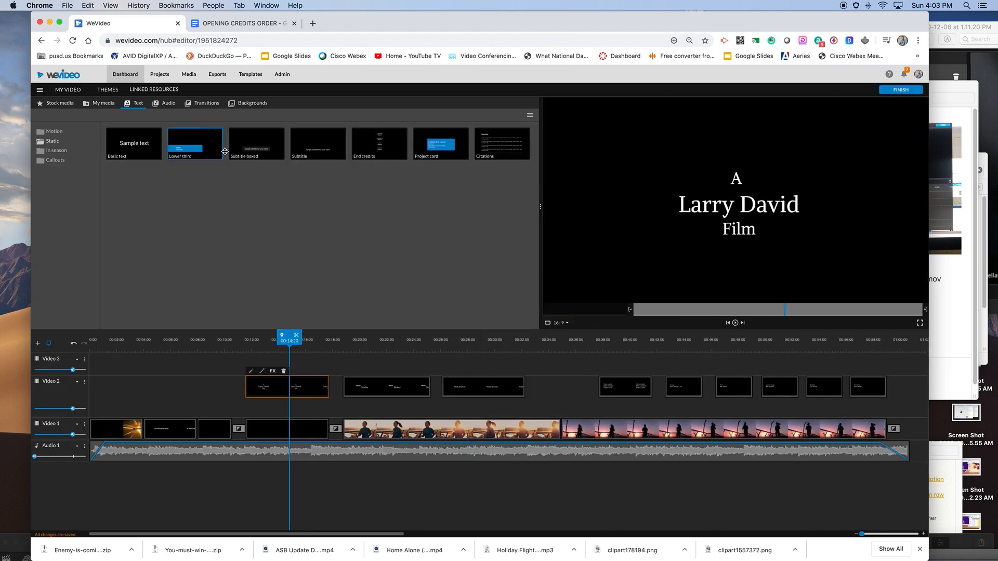
left_click_drag(450, 346, 510, 341)
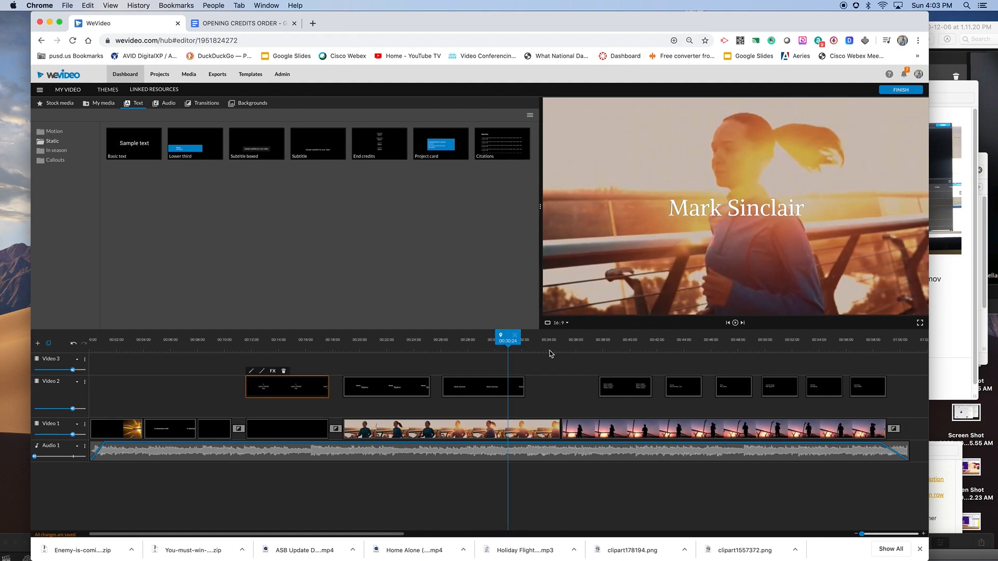
left_click(515, 385)
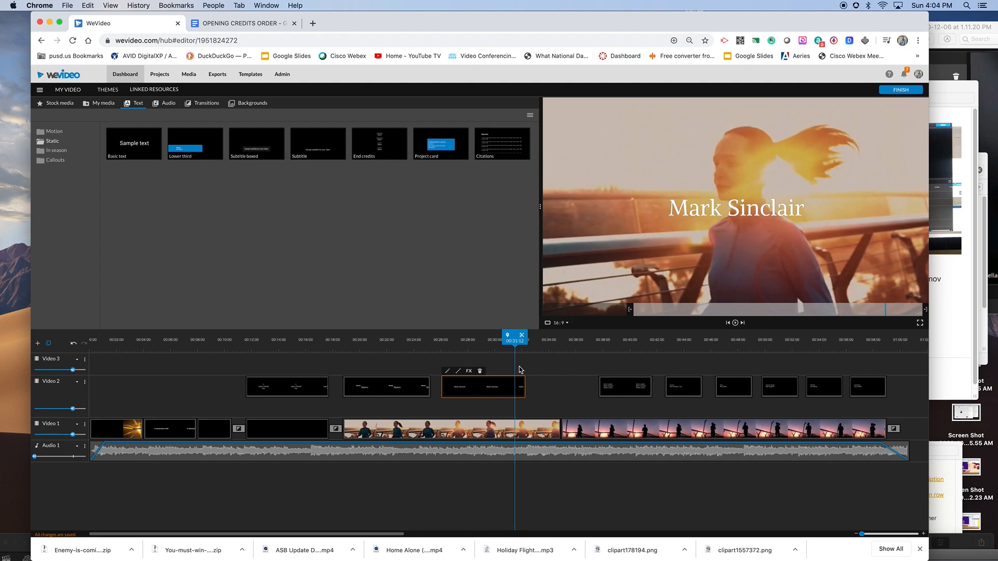
- Try to paste the copied actor title into the gap right after the original clip on Video 2
left_click_drag(515, 339, 530, 343)
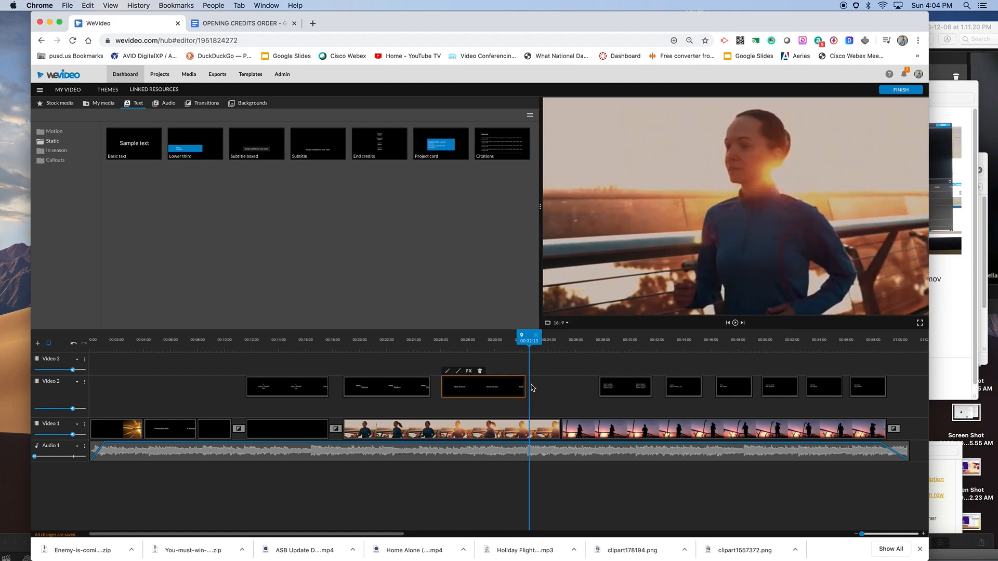
key("super+v")
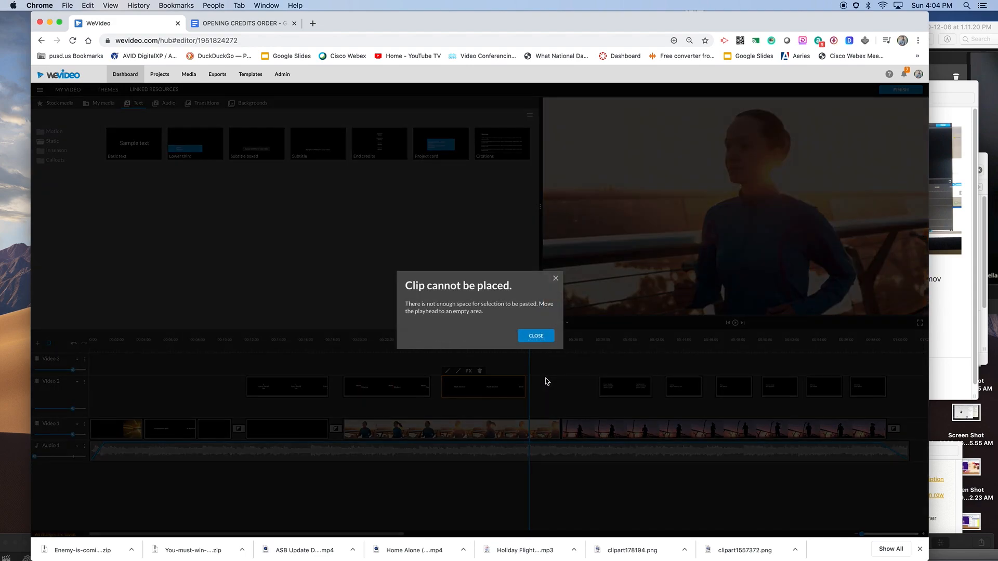
left_click(535, 335)
left_click_drag(536, 336, 544, 350)
key("super+v")
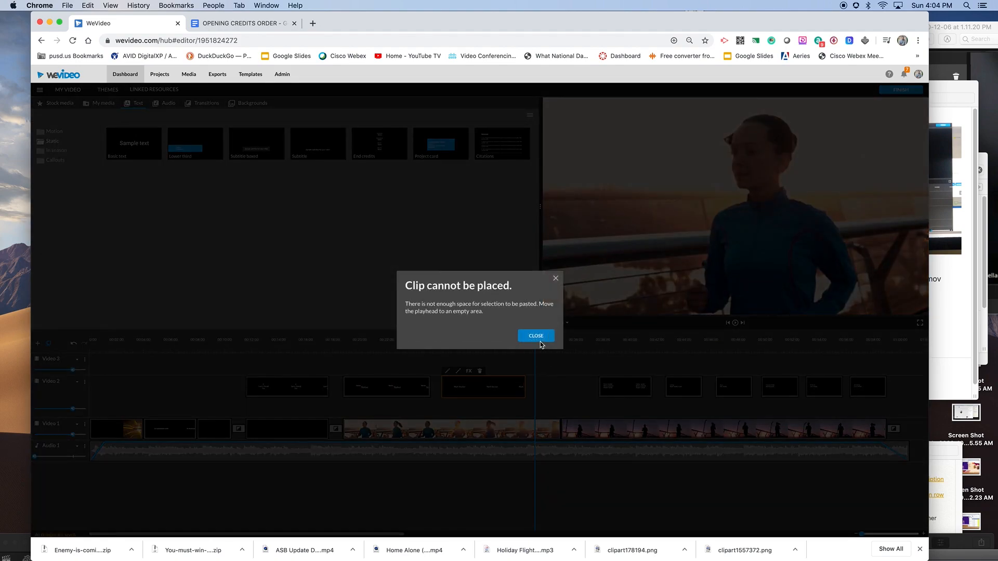
left_click(541, 342)
- Move the three-name title clip up to Video 3 and paste the copied actor title at about 00:33:07 on Video 2
left_click(615, 393)
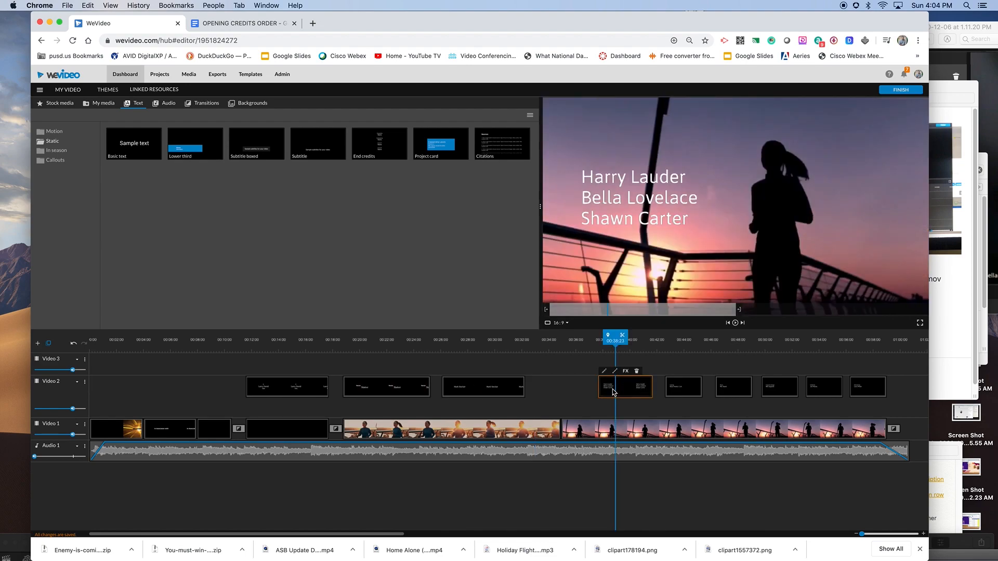
left_click_drag(614, 392, 673, 364)
left_click(539, 342)
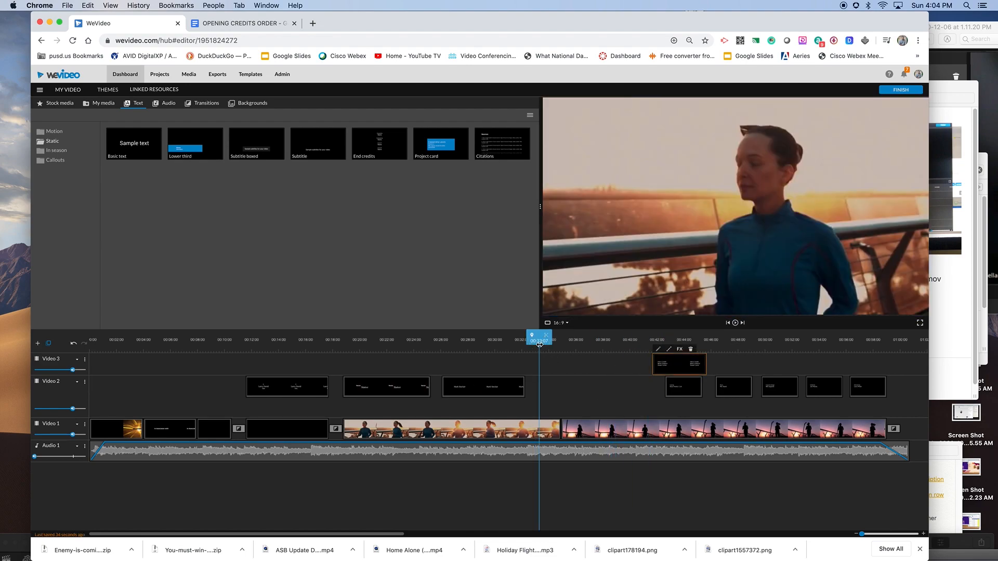
key("super+v")
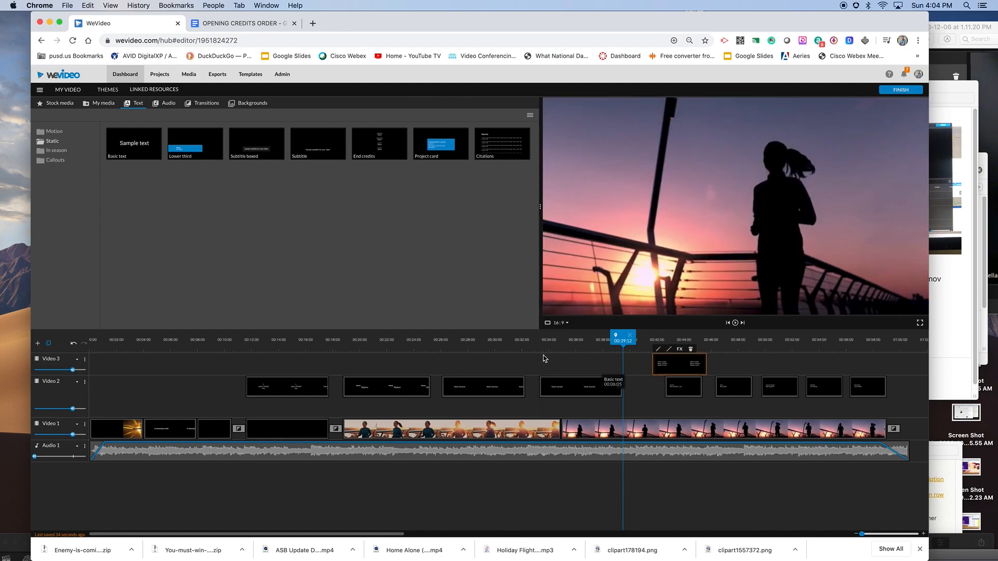
- Preview the timeline from just before the first actor title
left_click(546, 342)
left_click_drag(547, 343, 449, 344)
key("space")
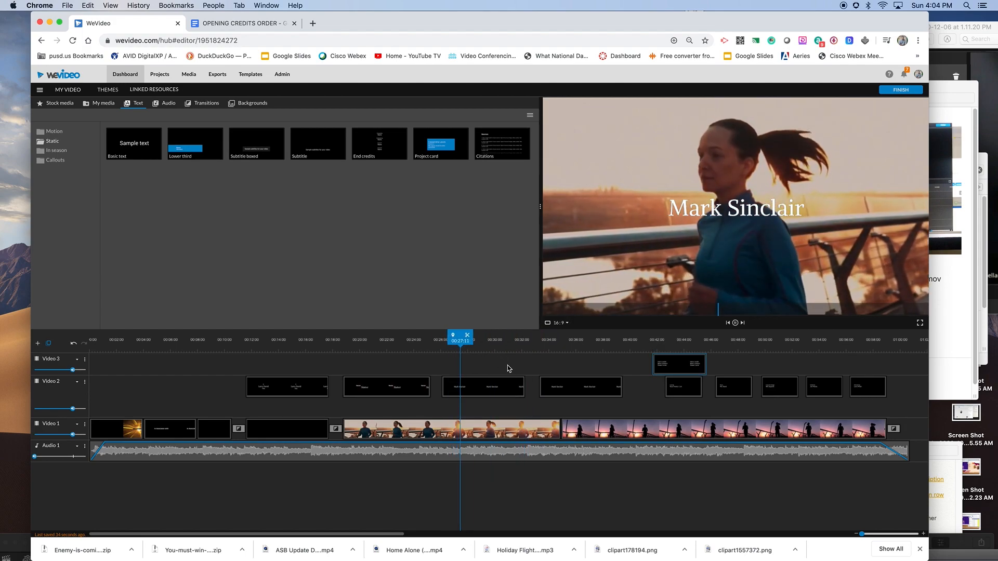
- Change the actor's first name in the first actor title, keeping the surname, and save the changes
left_click(479, 387)
double_click(480, 387)
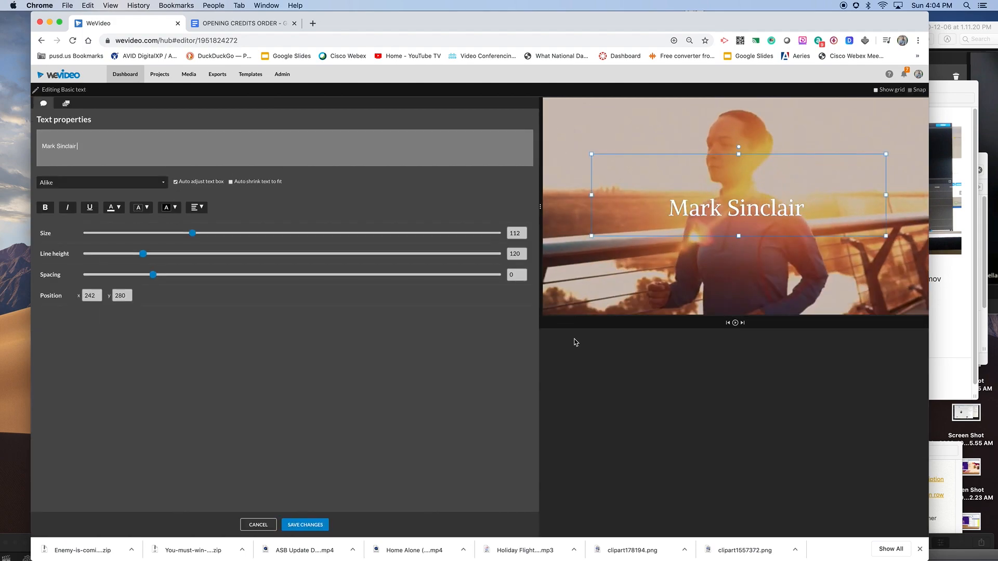
left_click_drag(57, 147, 48, 146)
key("BackSpace")
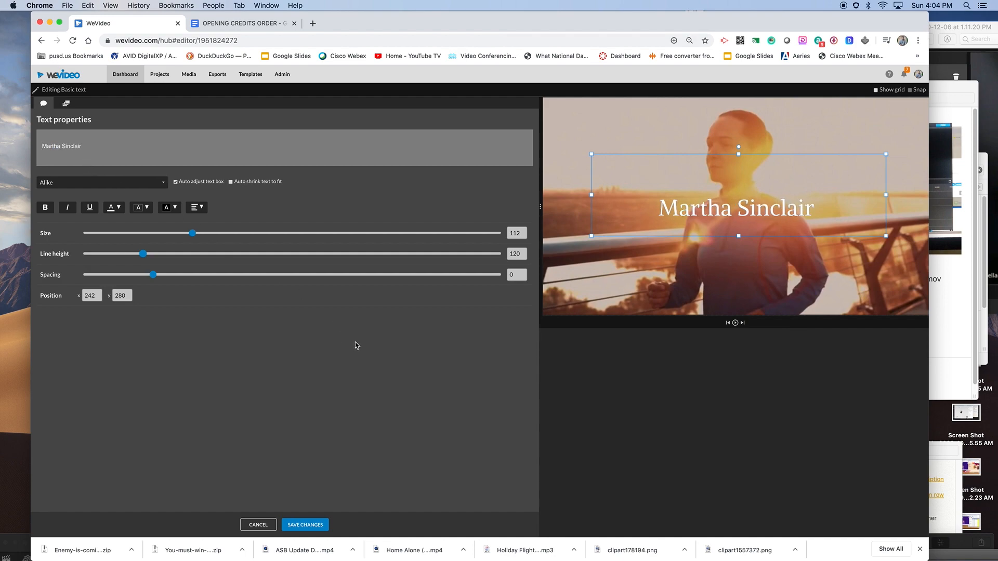
left_click(306, 525)
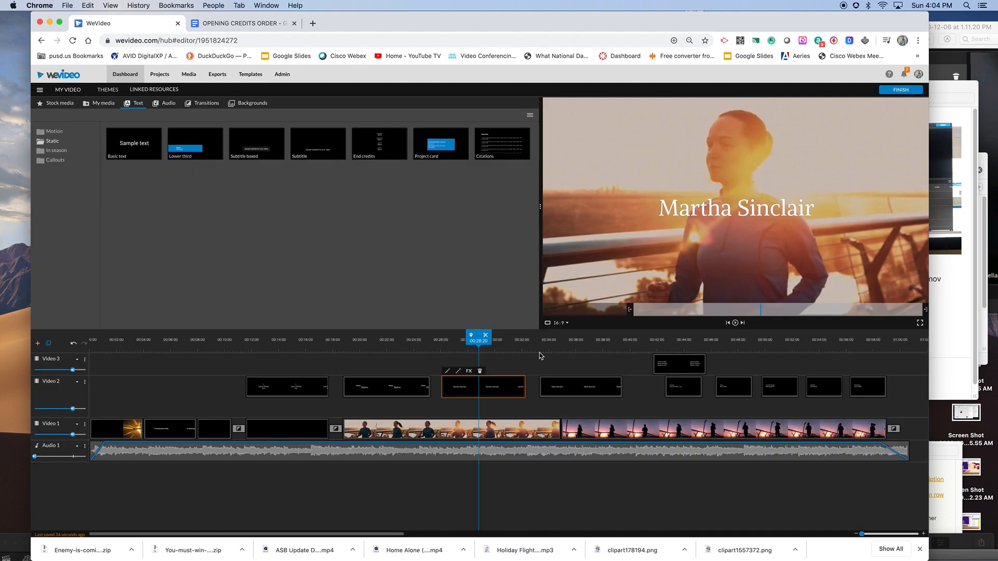
- Check the second actor title's text against the fake names list in the credits document and save the title
left_click(538, 346)
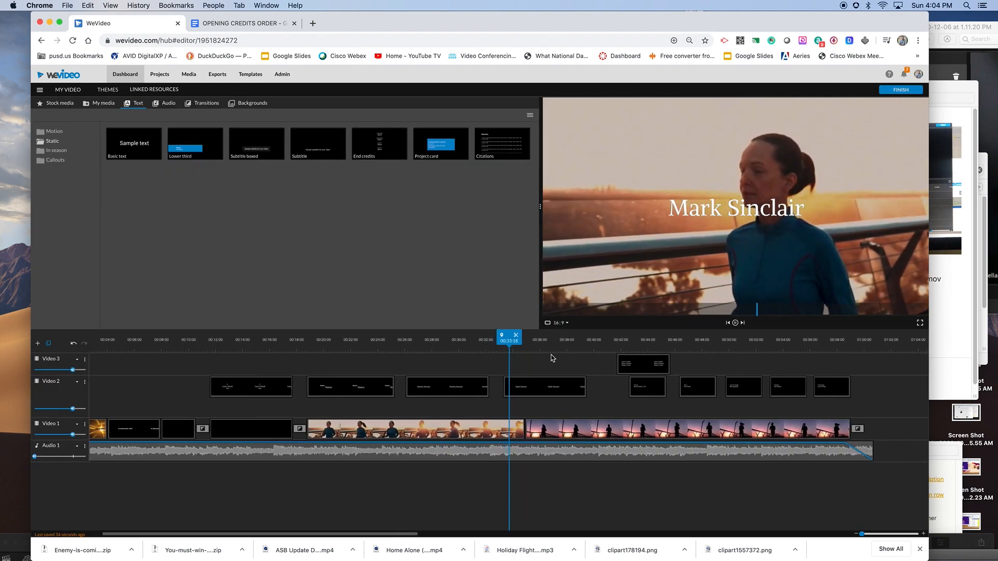
left_click(531, 391)
double_click(531, 391)
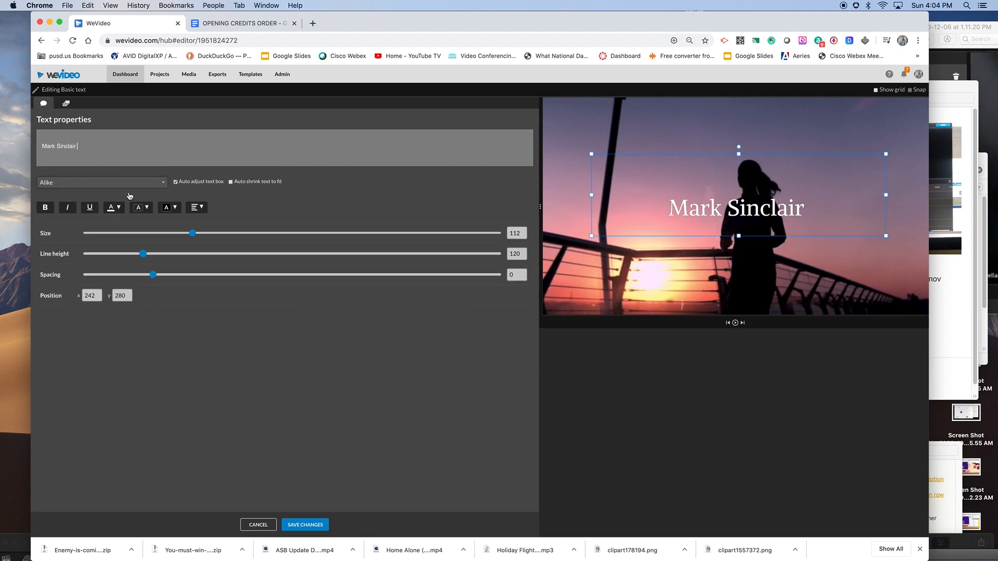
left_click(239, 23)
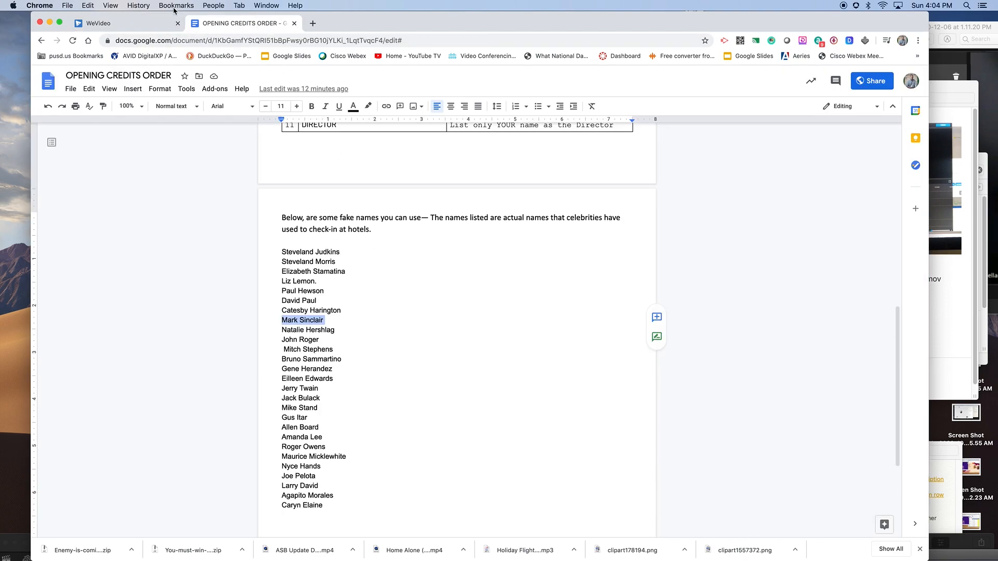
left_click(136, 23)
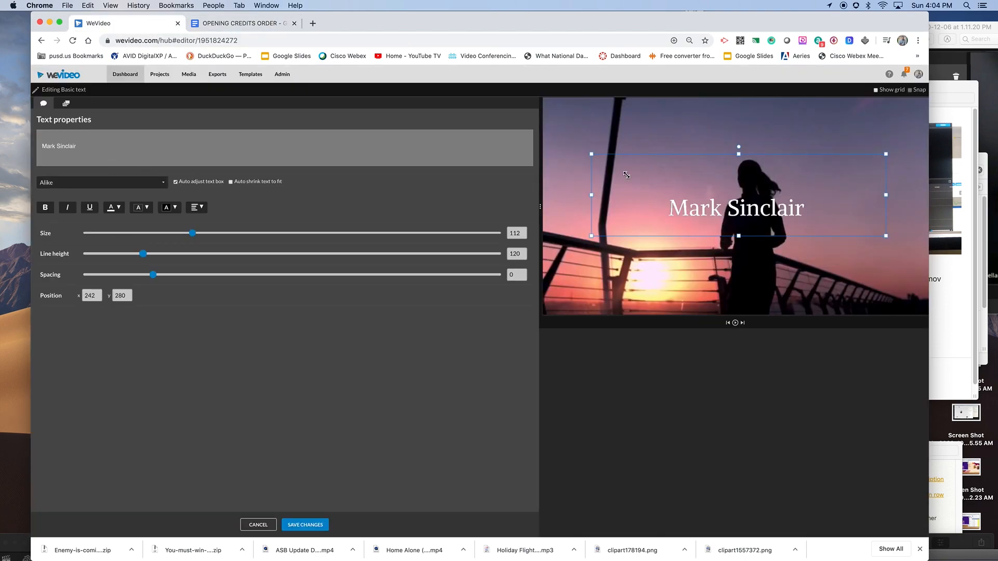
left_click(307, 525)
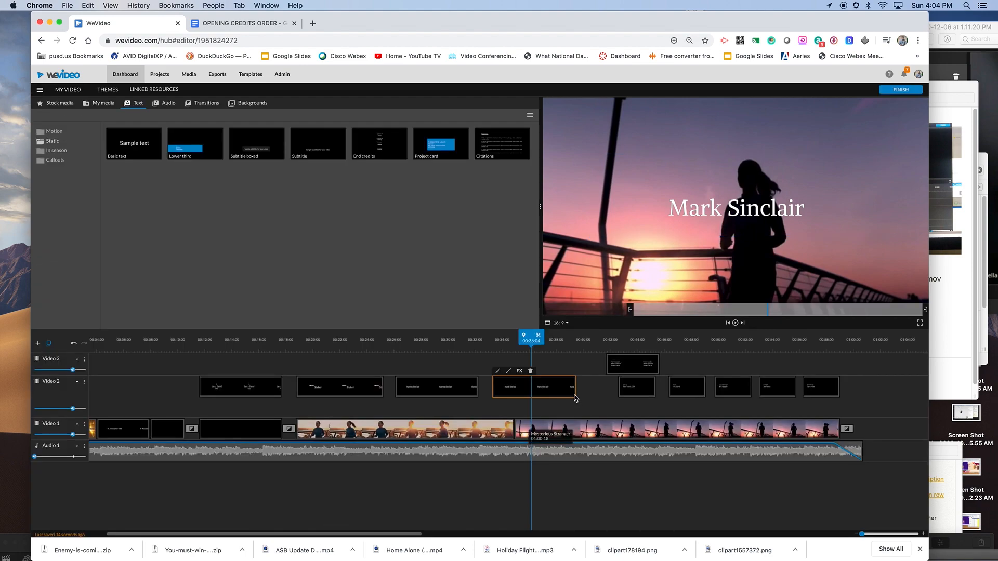
- Move the casting title up to Video 3 and place the three-name title on Video 2 at about 00:40:04, right after the second actor title
left_click_drag(643, 393, 686, 363)
left_click_drag(636, 364, 616, 385)
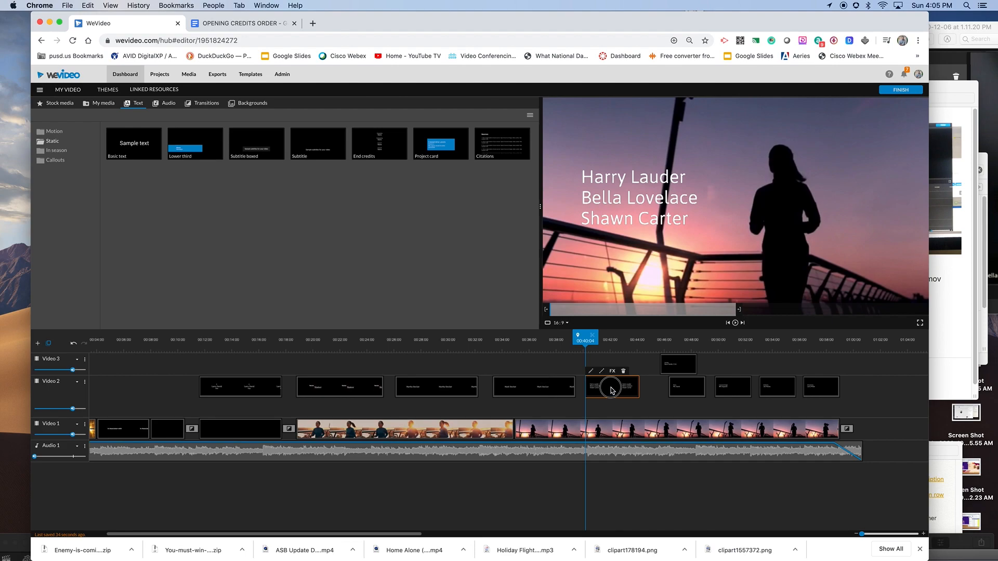
- Compare the text alignment, font and size properties of the three-name title with those of the second actor title
left_click(591, 372)
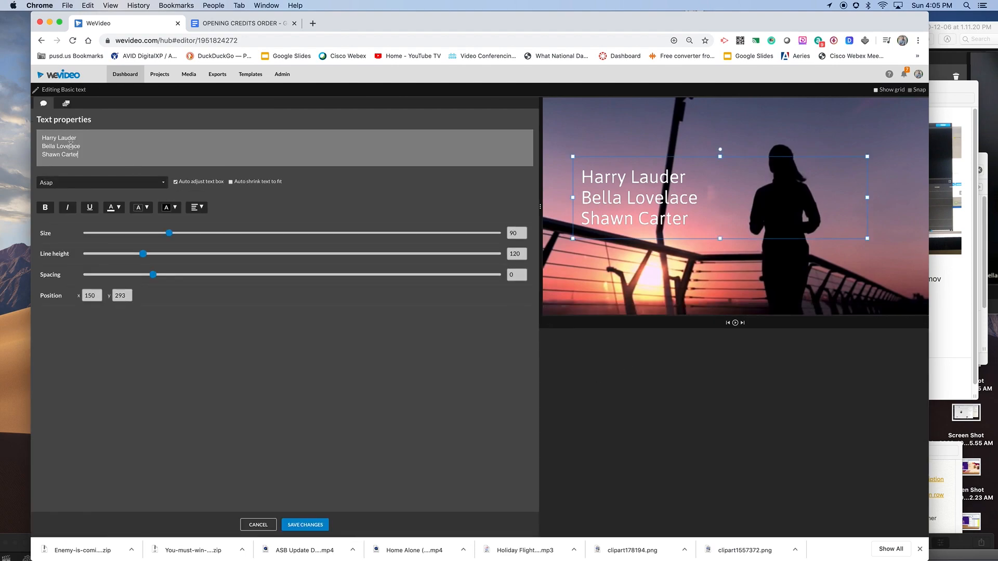
left_click_drag(86, 154, 40, 136)
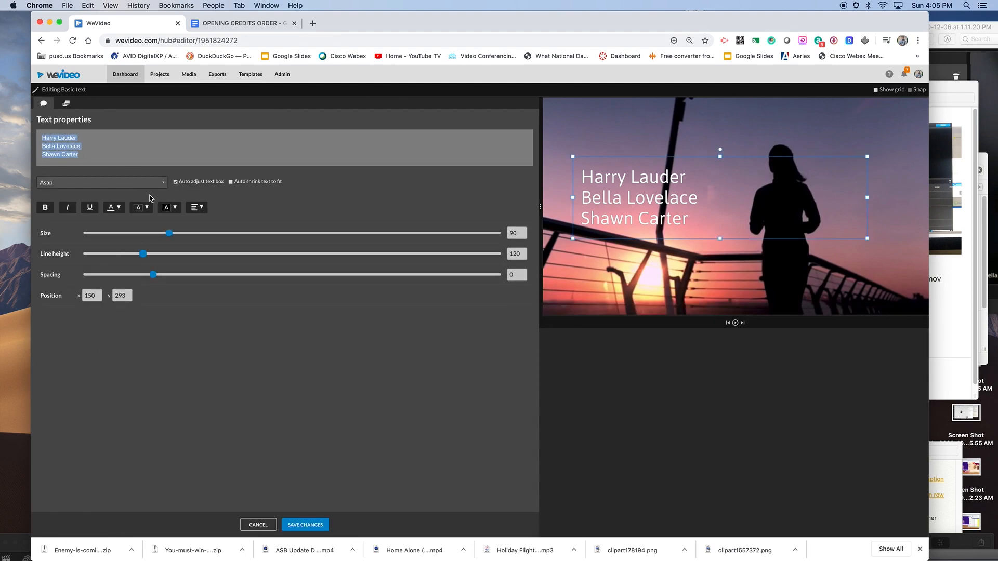
left_click(202, 212)
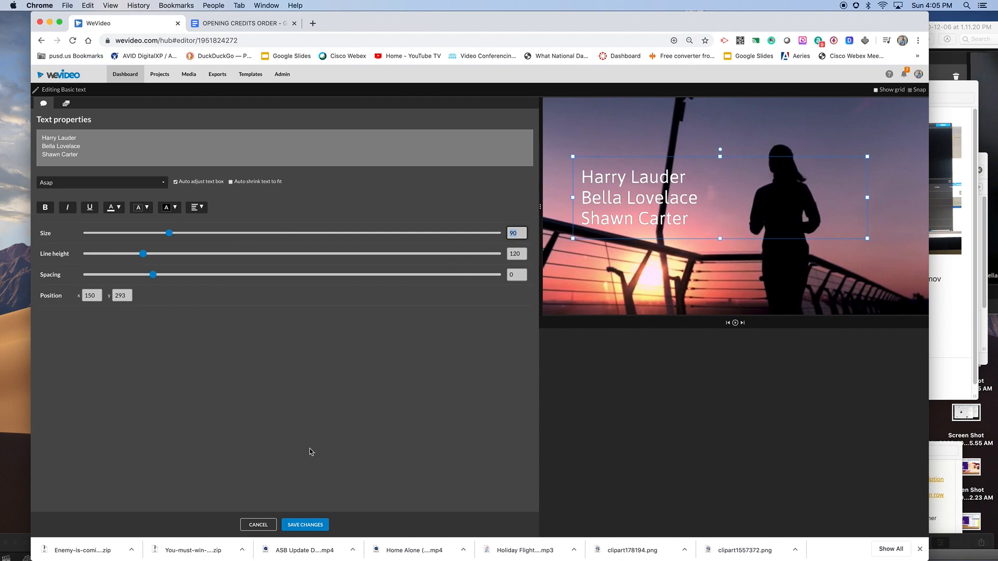
left_click(306, 525)
left_click(538, 392)
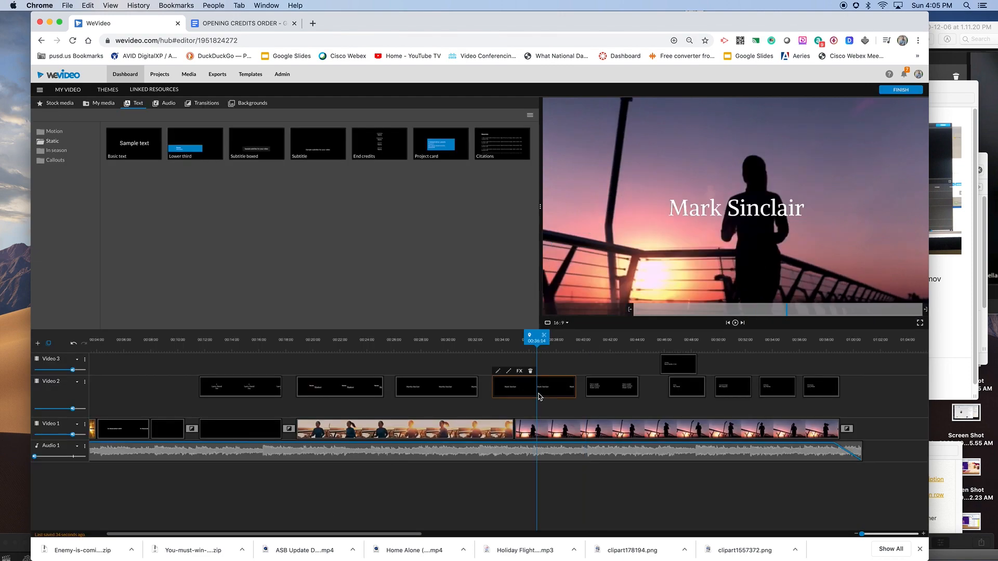
left_click(500, 371)
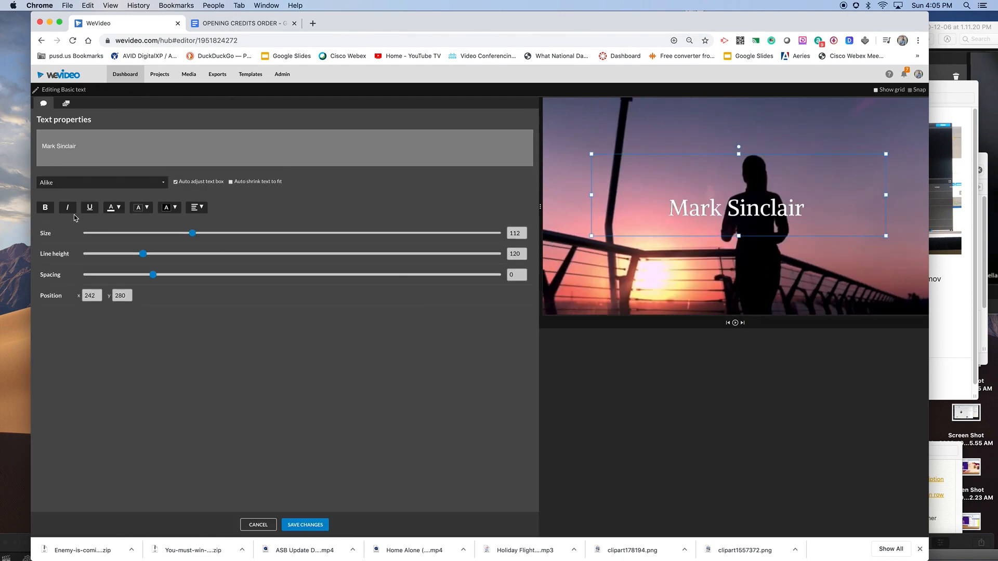
triple_click(68, 148)
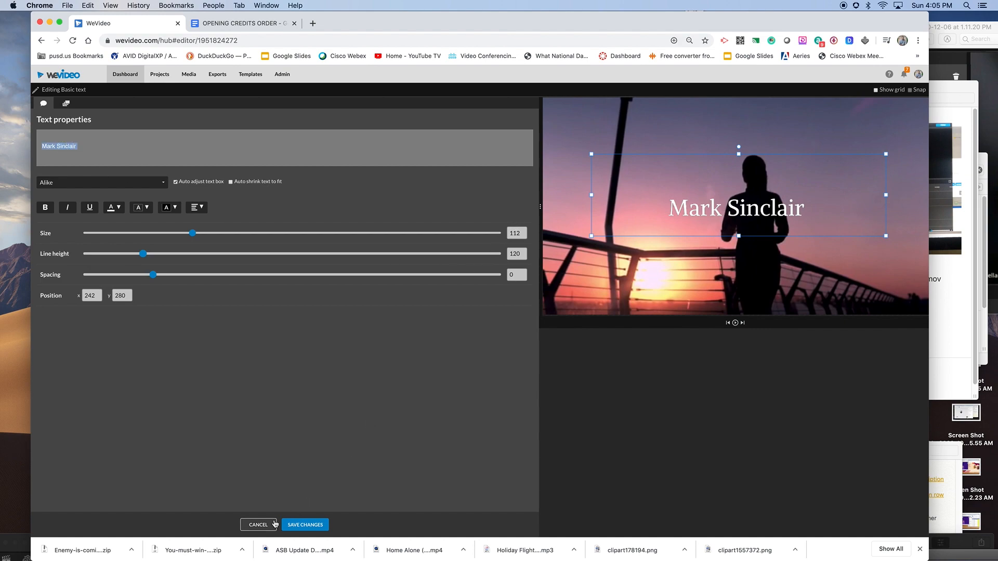
left_click(259, 525)
- Shift the casting title and the second actor title slightly earlier, and trim the end of the first actor title
left_click_drag(536, 341, 623, 342)
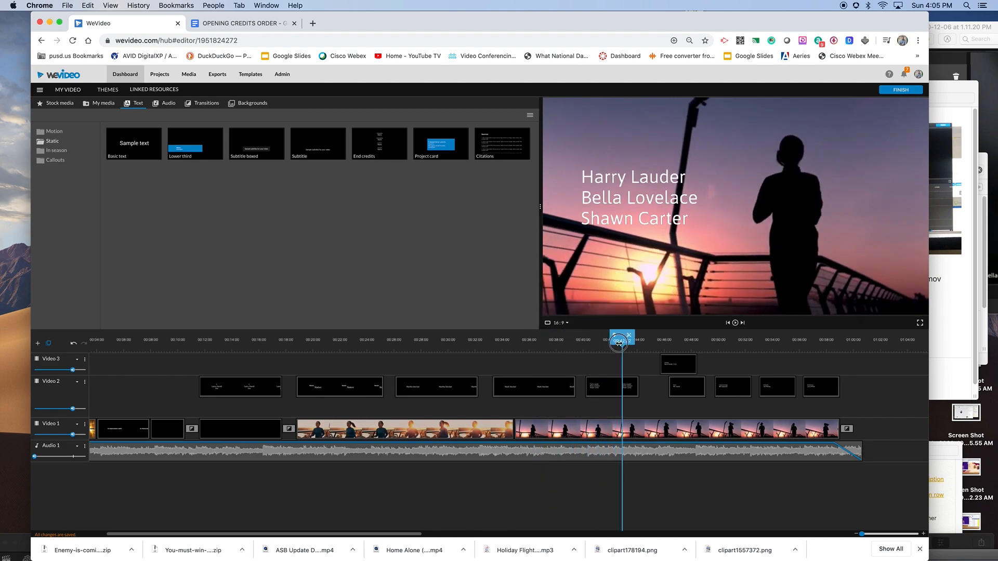
left_click(674, 367)
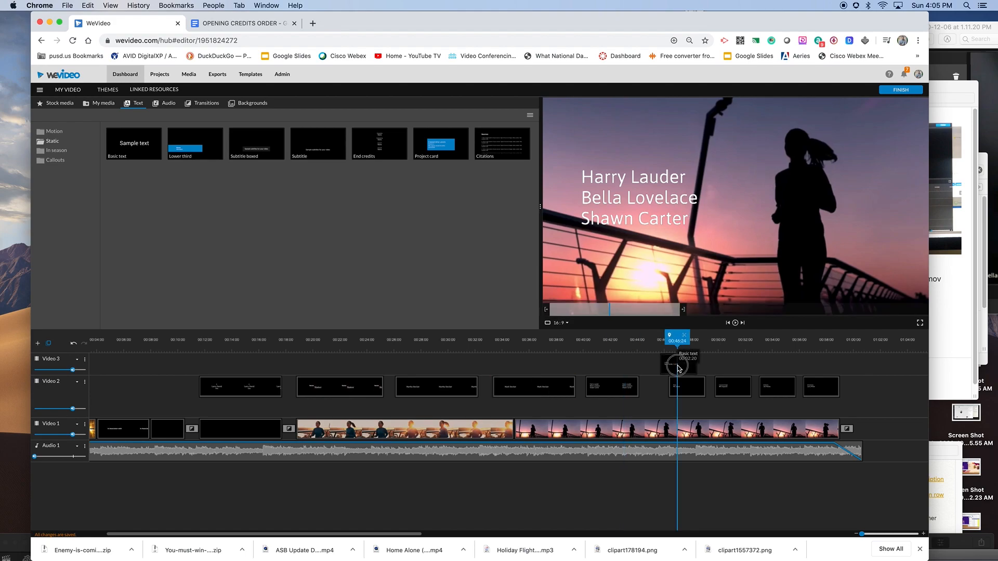
left_click_drag(670, 366, 648, 341)
left_click_drag(556, 388, 550, 389)
left_click(466, 389)
left_click_drag(476, 387, 467, 387)
- Shorten the second actor title to match the first one and move it earlier on Video 2
left_click(516, 393)
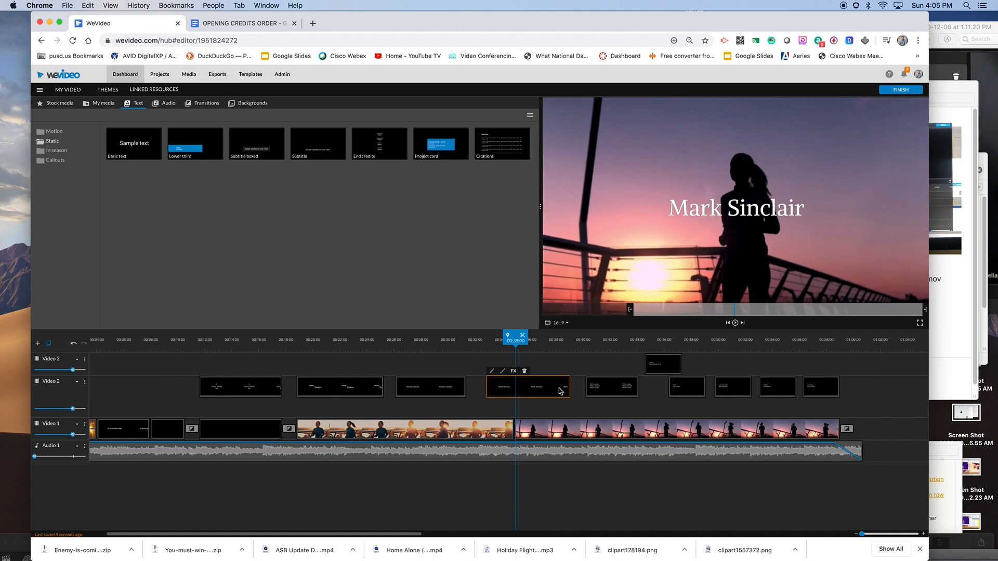
left_click_drag(567, 387, 530, 390)
left_click_drag(531, 390, 506, 389)
- Move the three-name title earlier, near the second actor title, and place the casting title after it on Video 2 at about 00:42:21
mouse_move(604, 389)
left_mouse_down()
mouse_move(584, 389)
mouse_move(618, 386)
left_mouse_up()
left_click(614, 386)
left_click_drag(415, 346, 595, 343)
left_click_drag(607, 390, 600, 389)
left_click_drag(654, 370, 639, 388)
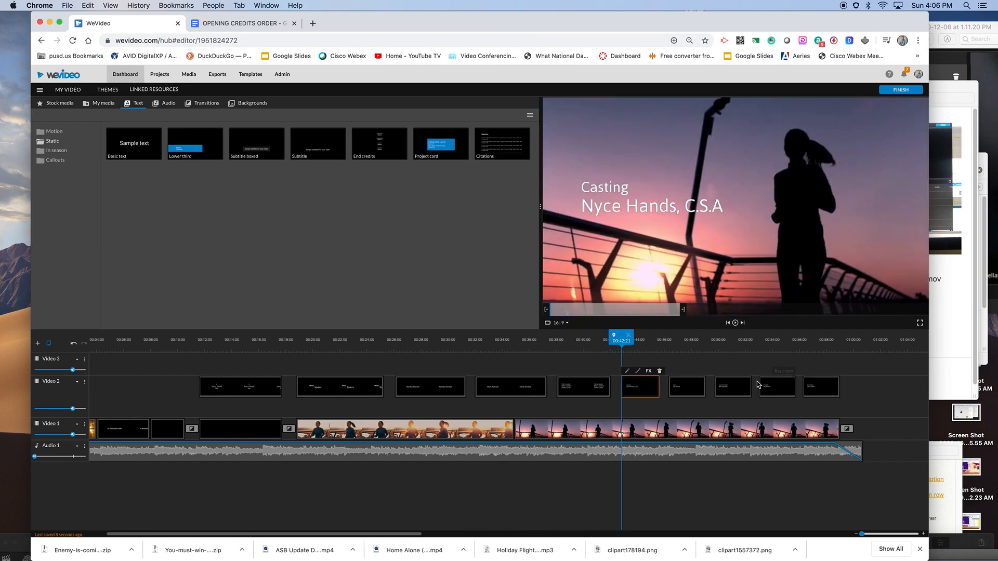
- Preview the remaining credits from the casting title through the director title at the end of the video
key("space")
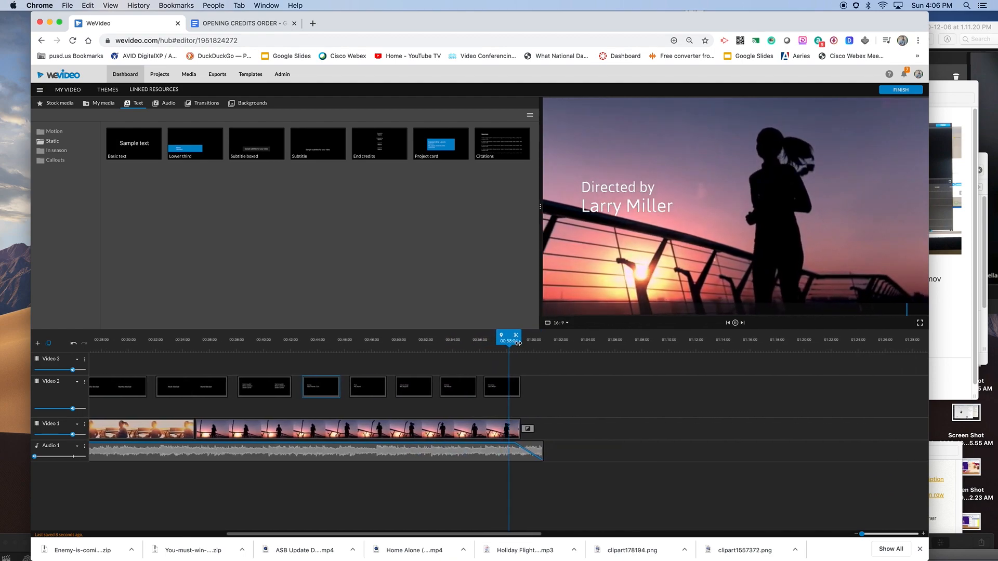
key("space")
left_click_drag(519, 534, 369, 534)
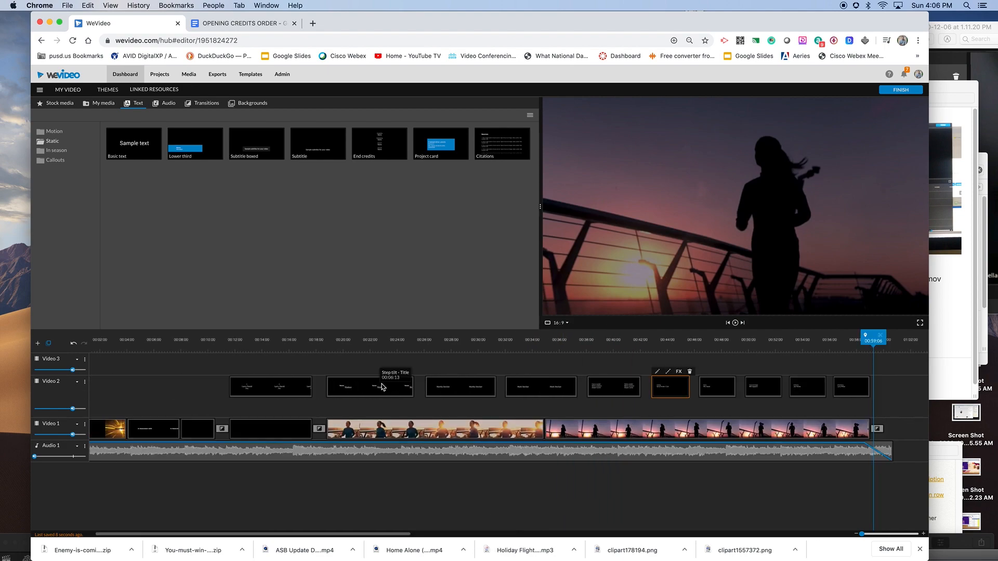
- Review the credit titles on Video 2 in order, from the filmmaker title through the director title
left_click(279, 392)
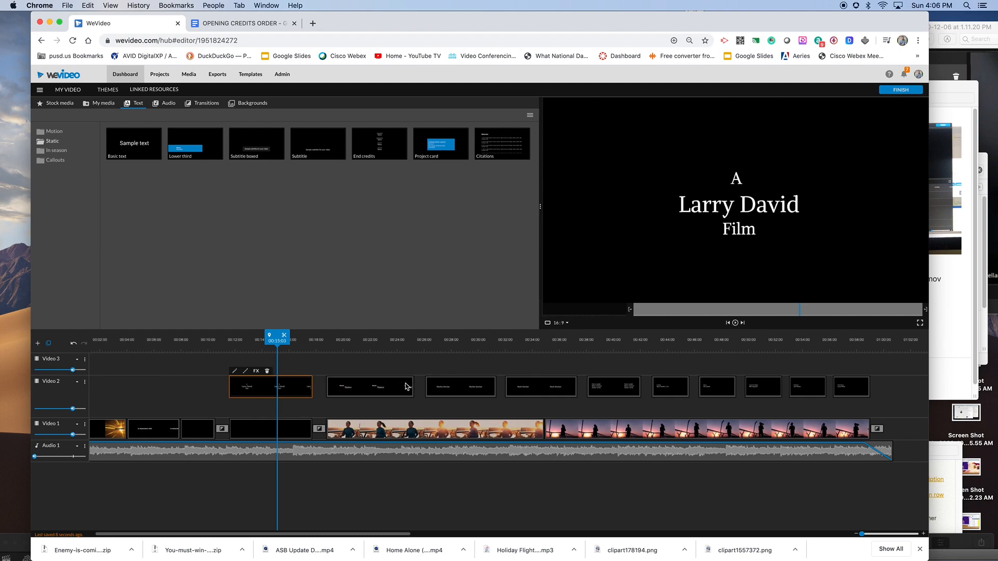
left_click(455, 387)
left_click(543, 387)
left_click(616, 387)
left_click(670, 388)
left_click(716, 387)
left_click(763, 387)
left_click(807, 388)
left_click(846, 386)
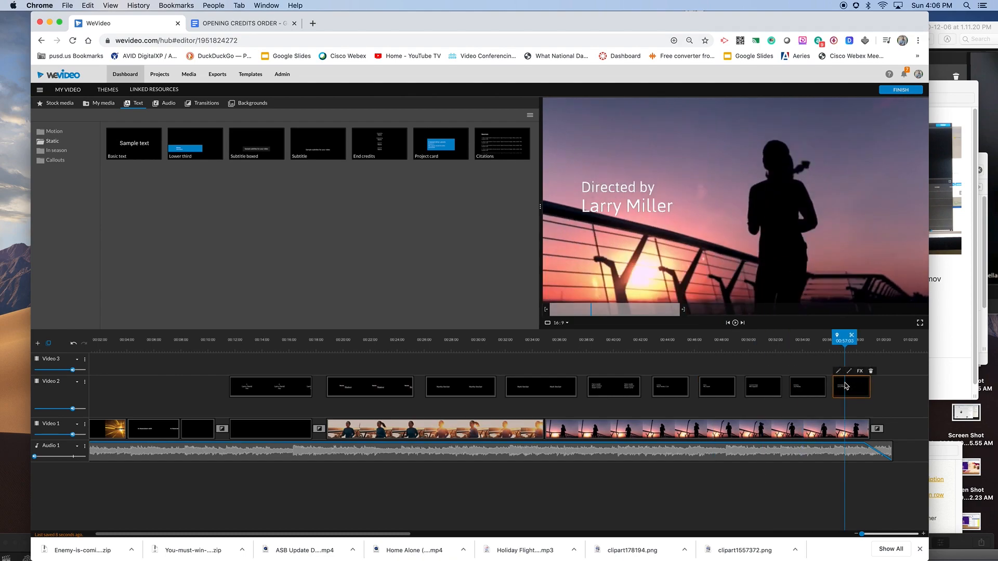
left_click(368, 358)
left_click_drag(368, 351, 419, 350)
- Check the sample order table in the opening credits document, then return to the video project
left_click(235, 23)
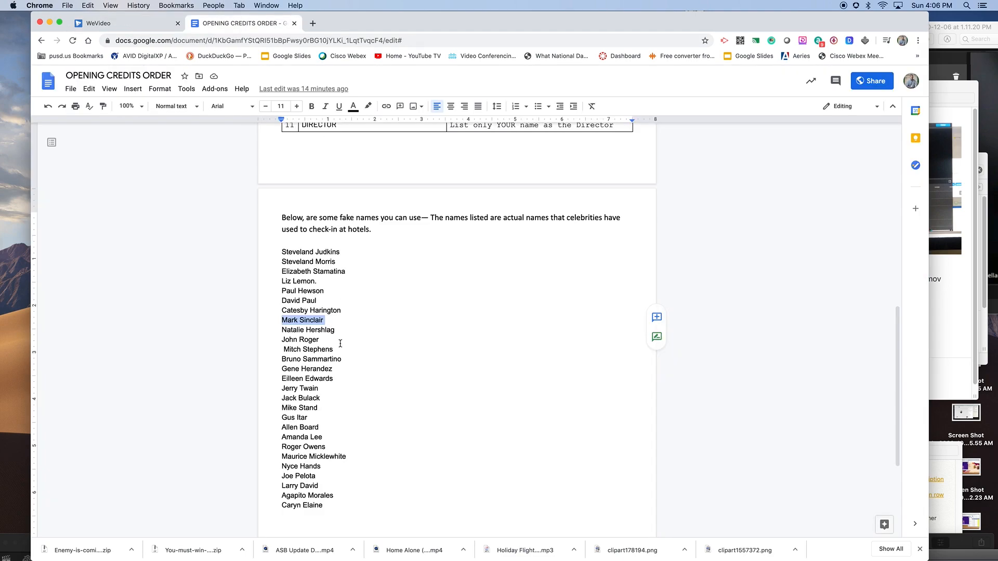
scroll(344, 175, "up", 5)
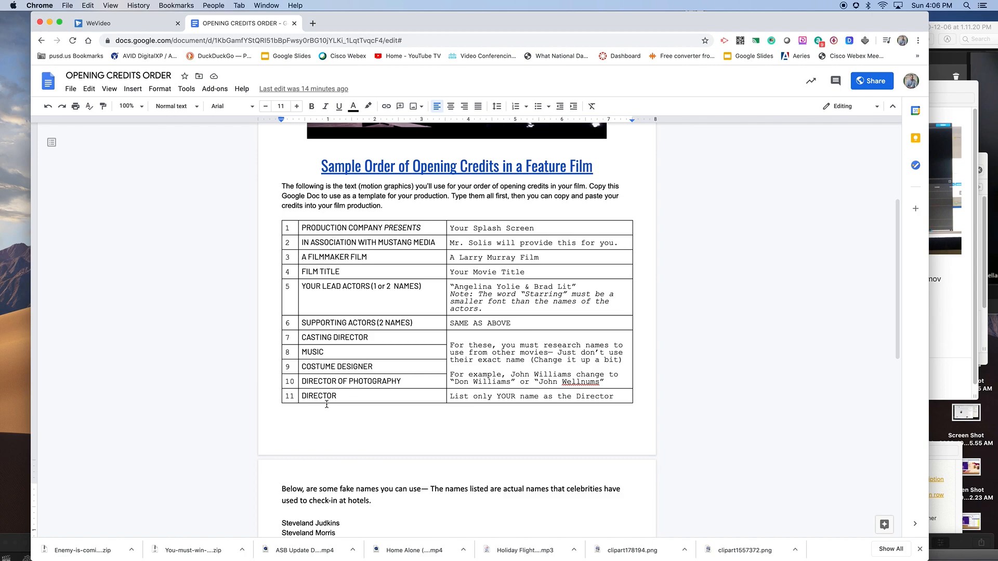
left_click(147, 24)
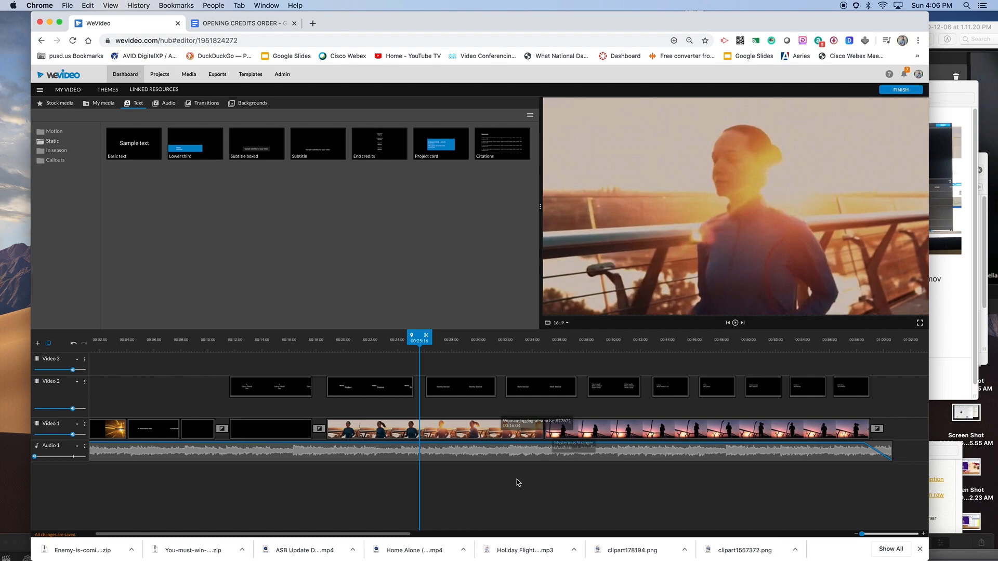
- Examine the font sizes of the heading and name lines in the Music title and save it
left_click_drag(397, 535, 441, 539)
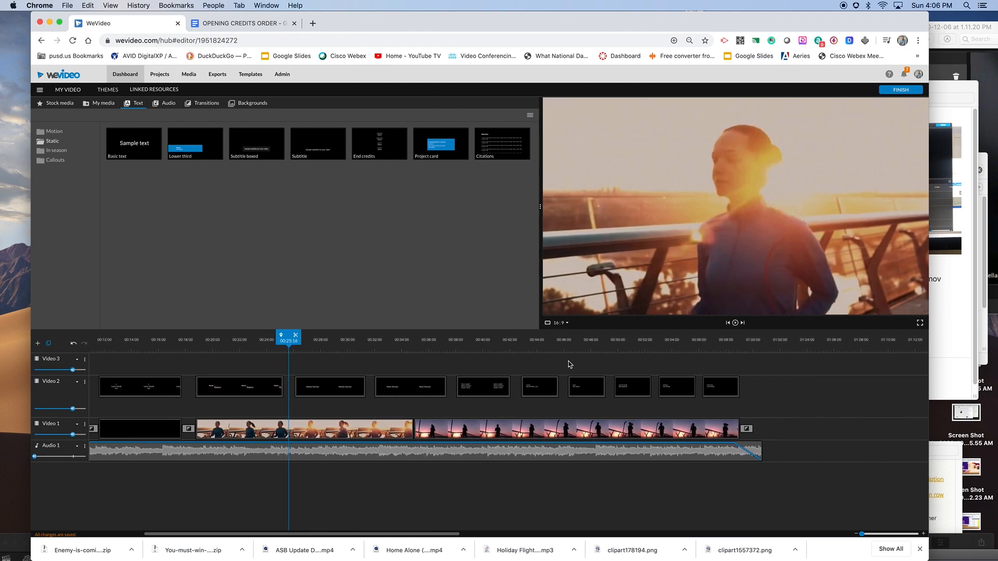
left_click(635, 390)
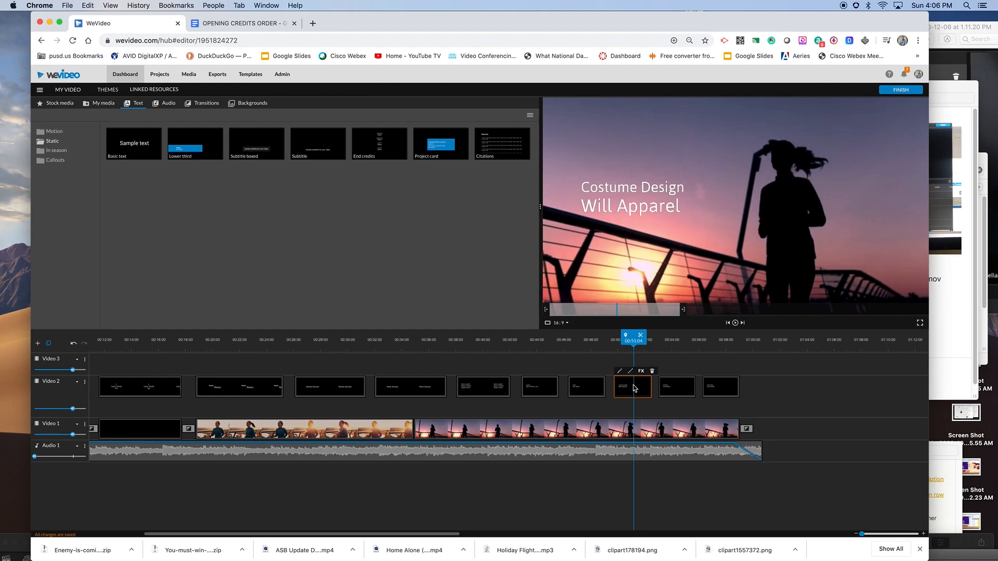
left_click(569, 389)
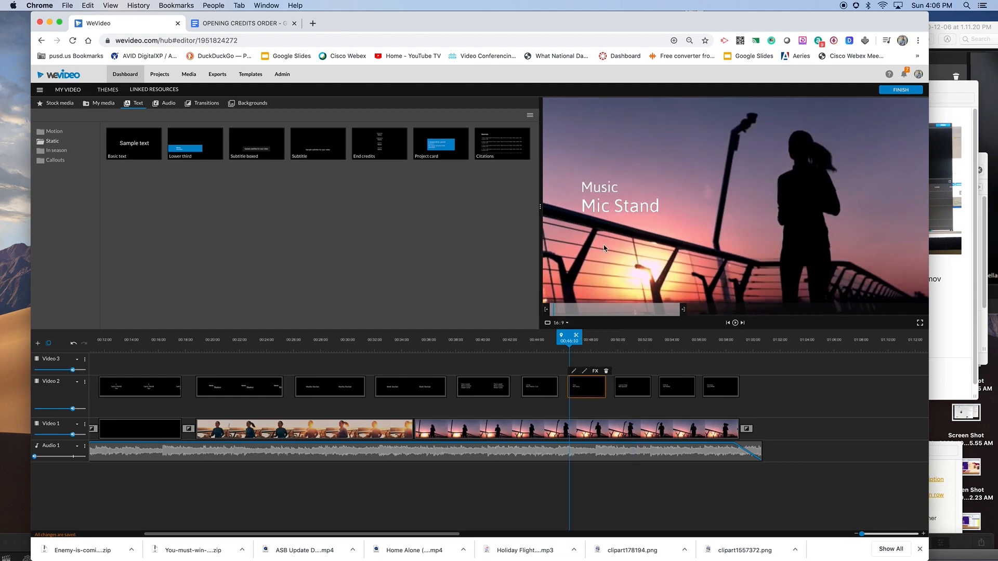
left_click(573, 372)
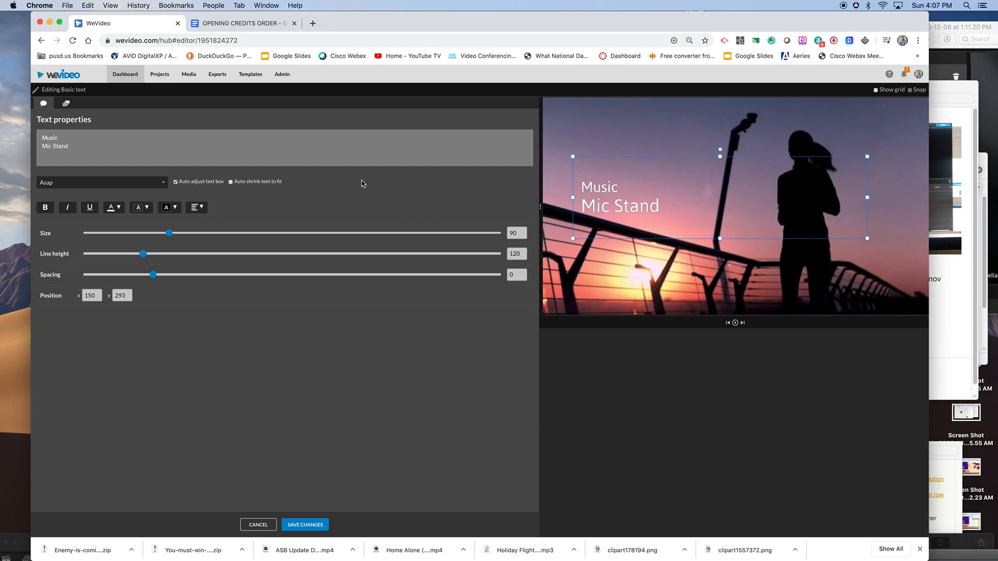
left_click_drag(64, 136, 42, 137)
double_click(512, 233)
triple_click(56, 146)
double_click(515, 234)
left_click(322, 525)
left_click_drag(577, 345, 598, 345)
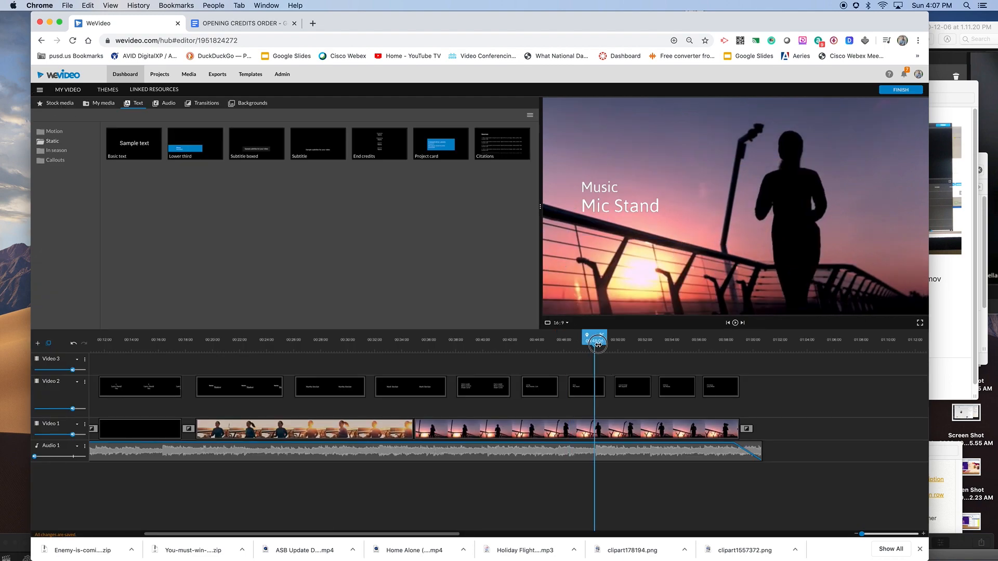
- Examine the font sizes of the heading and name lines in the Costume Design title and save it
left_click(633, 388)
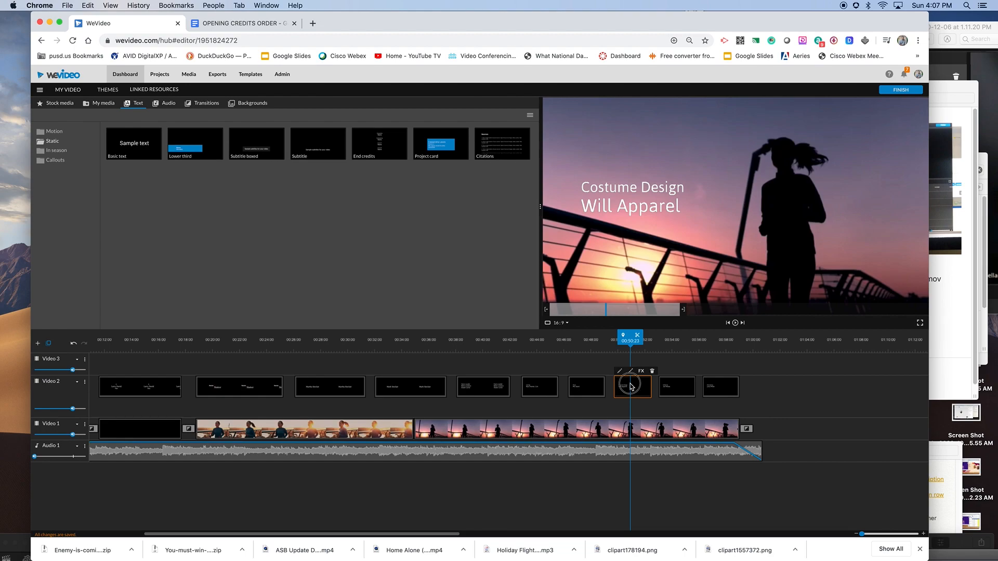
double_click(632, 387)
left_click(73, 136)
triple_click(73, 137)
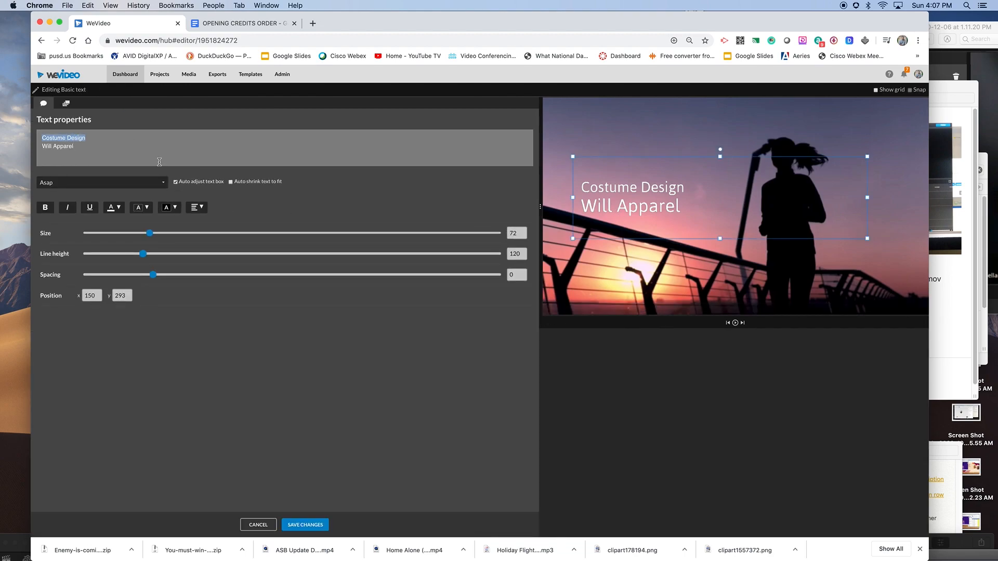
triple_click(61, 146)
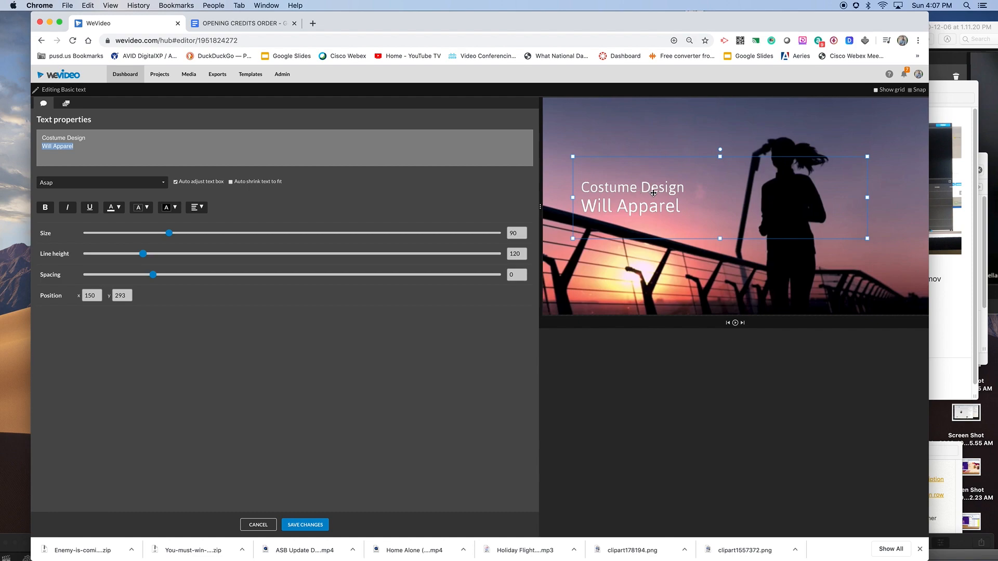
left_click(311, 525)
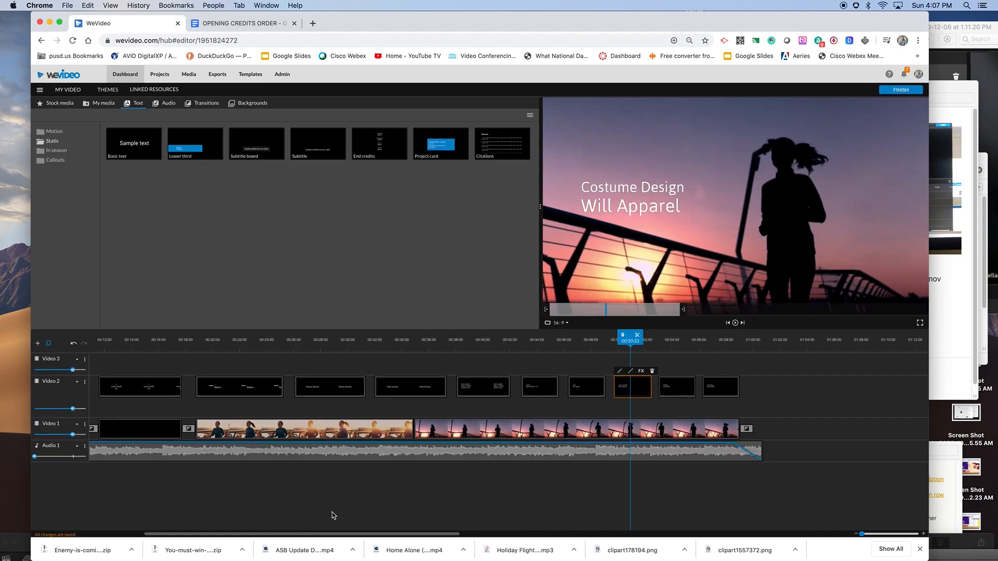
- Scrub through the timeline from the film title to the Music title to review the credits
left_click_drag(621, 342, 431, 351)
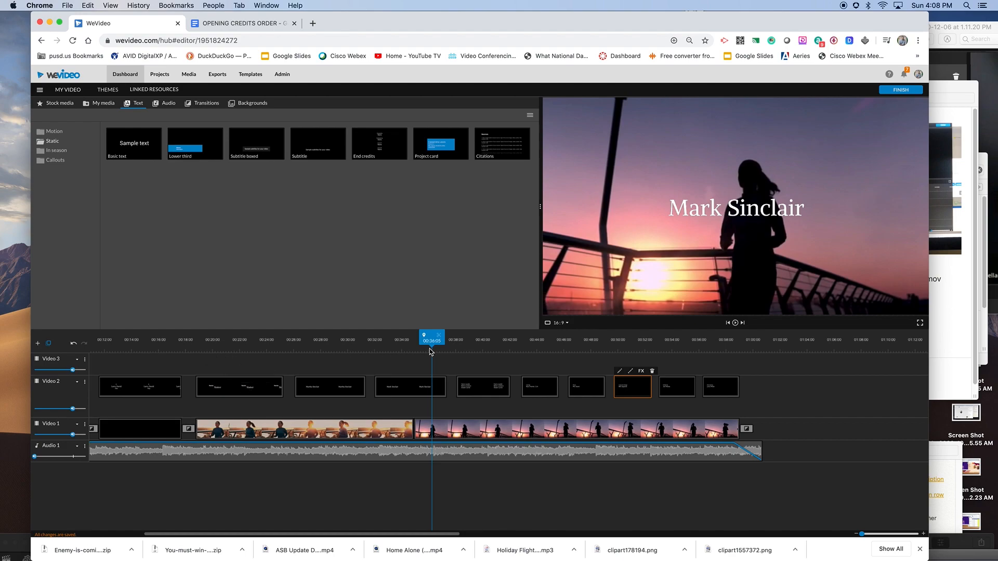
left_click(234, 351)
left_click_drag(233, 350, 589, 359)
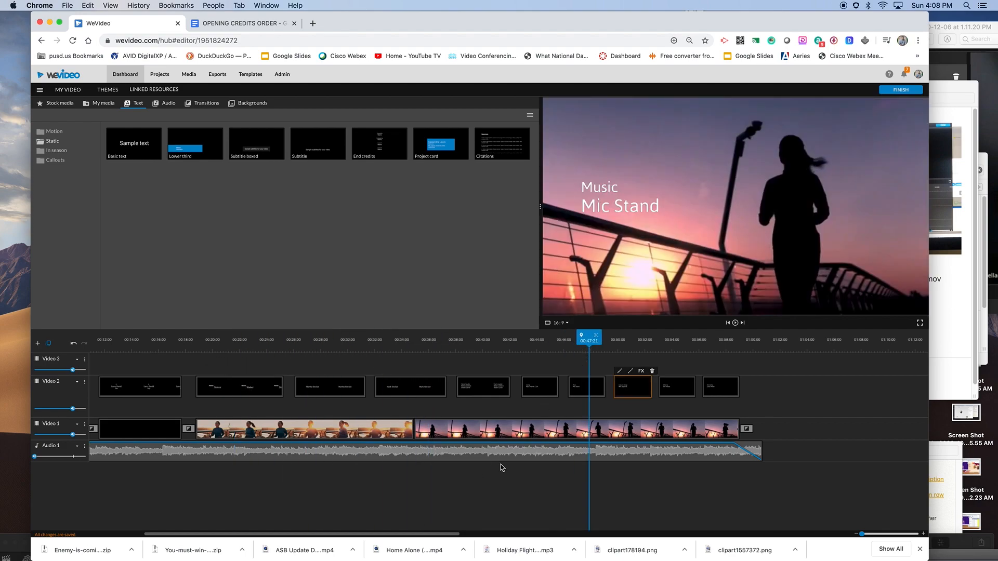